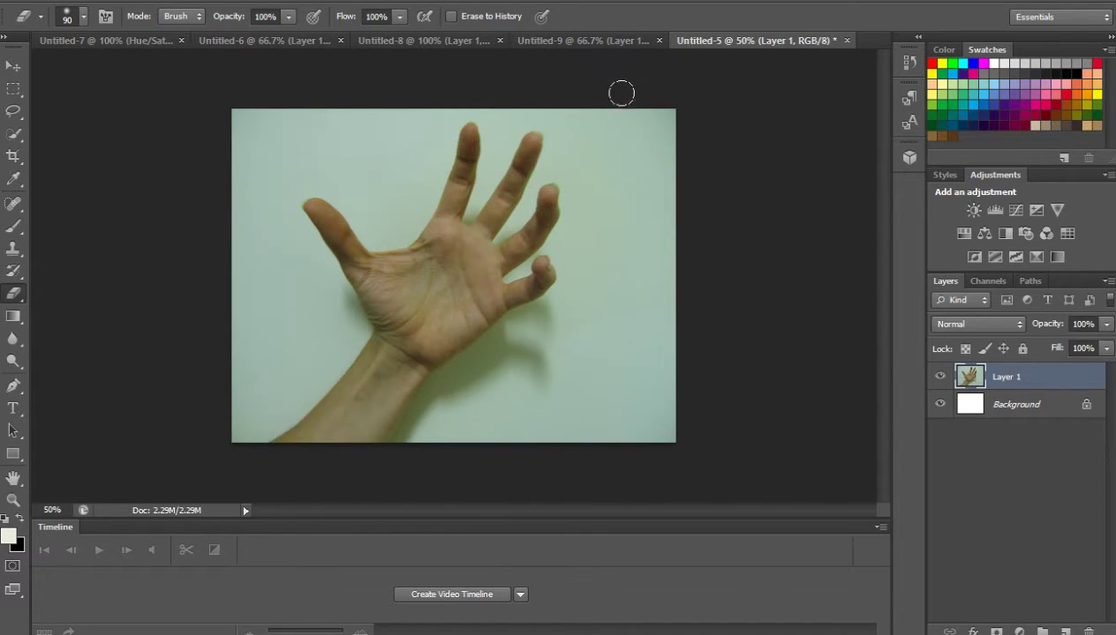
- Bring the glowing blue orb document, Untitled-9, to the front and pick a selection tool
click(579, 41)
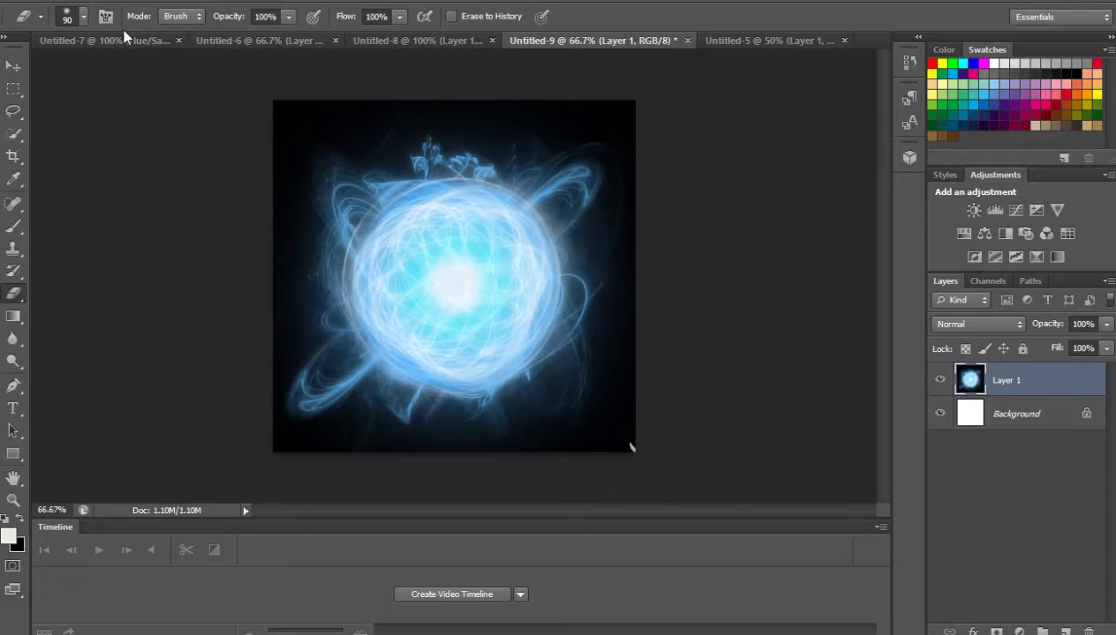
click(163, 41)
click(640, 42)
click(13, 430)
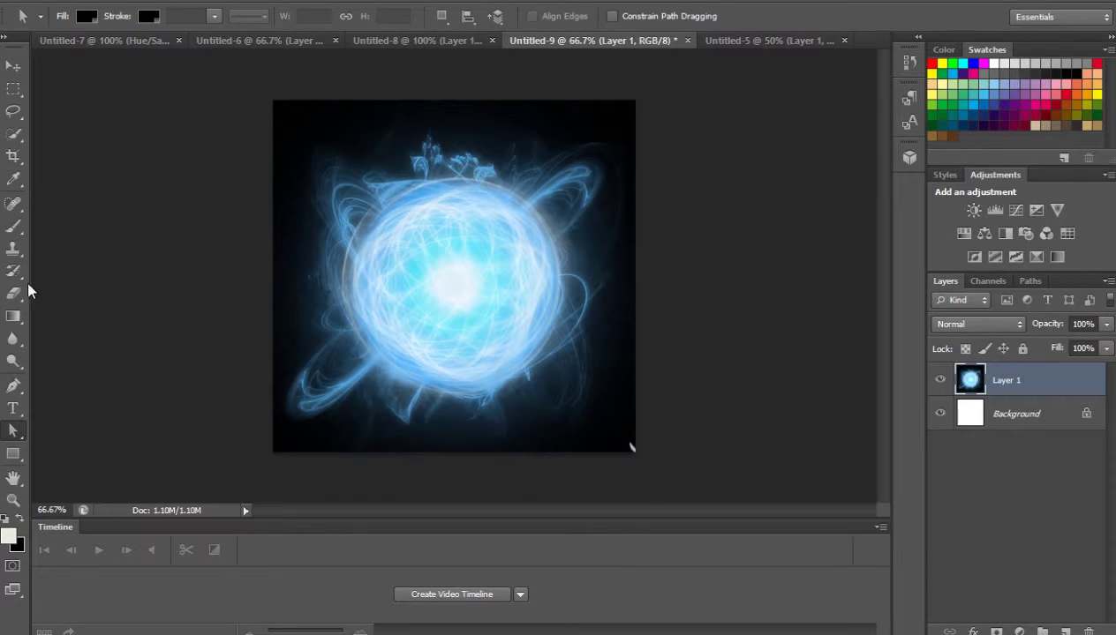
- Drag the glowing orb into the hand photo, Untitled-5, as a new layer
click(13, 67)
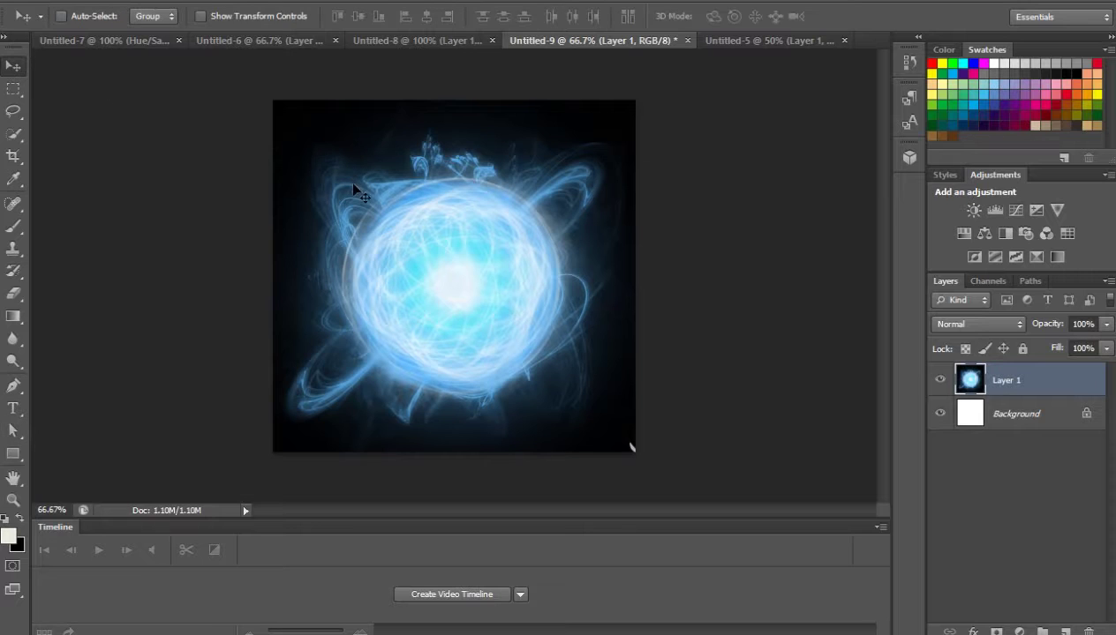
mouse_move(353, 187)
mouse_down()
mouse_move(719, 53)
mouse_move(530, 264)
mouse_up()
mouse_move(605, 288)
mouse_down()
mouse_move(500, 267)
mouse_move(476, 244)
mouse_up()
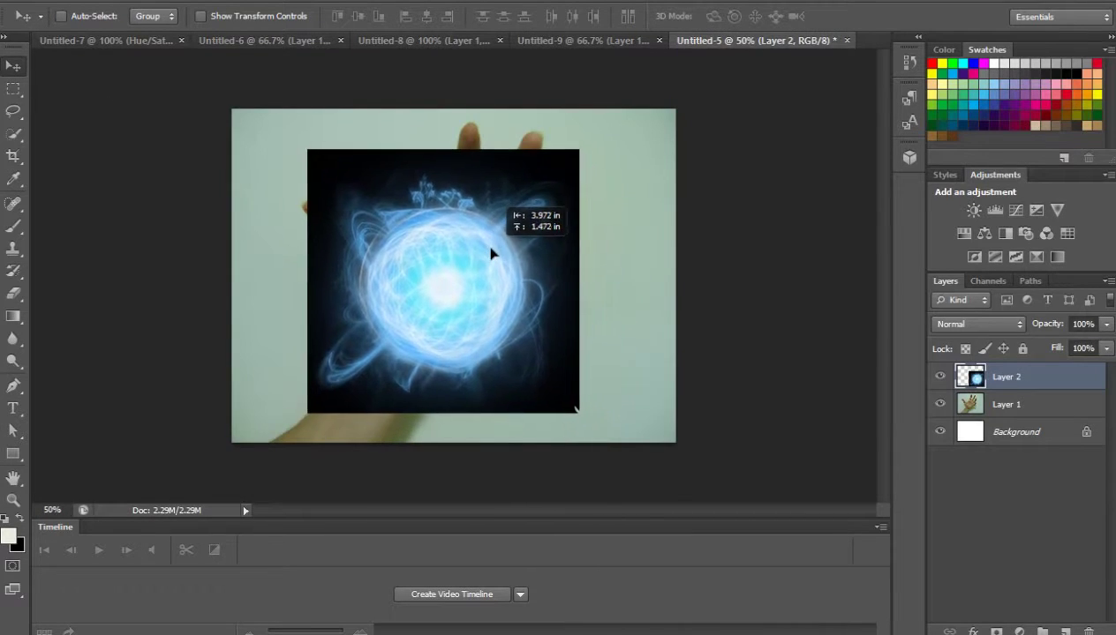
- Blend the orb in Screen mode at 84% opacity, positioned over the palm
click(948, 323)
click(956, 128)
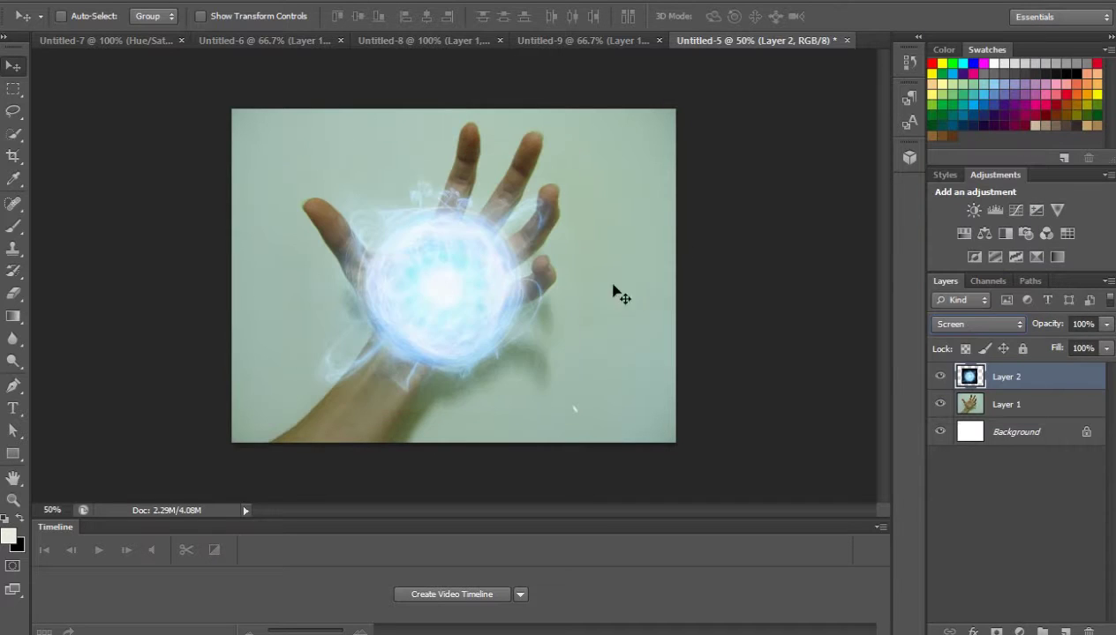
drag(509, 328, 514, 306)
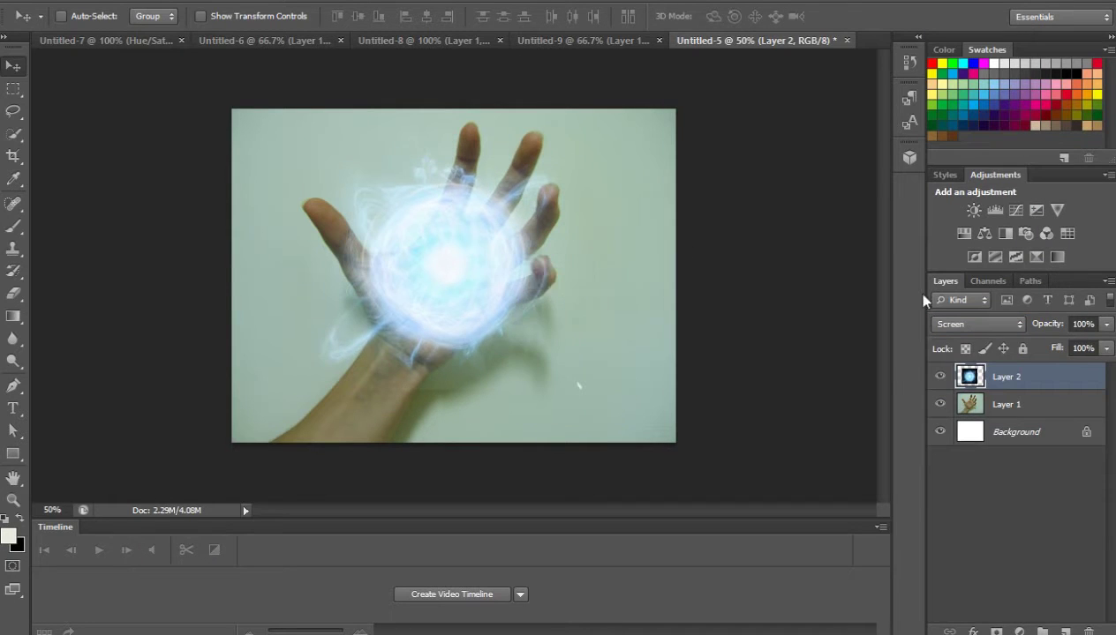
click(1106, 324)
drag(1102, 344, 1094, 344)
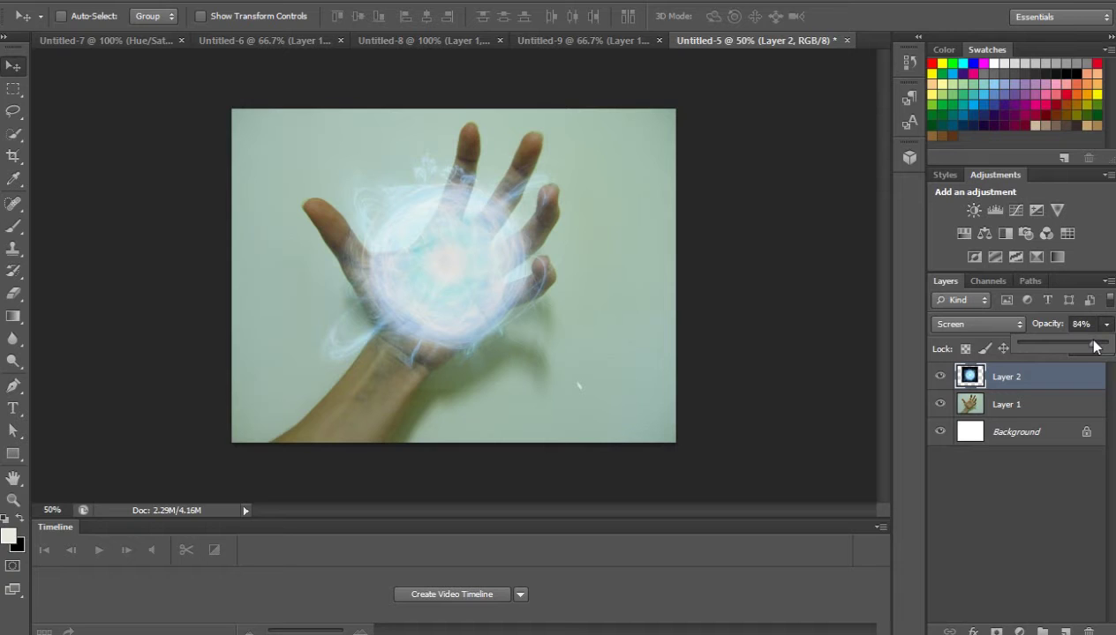
click(586, 41)
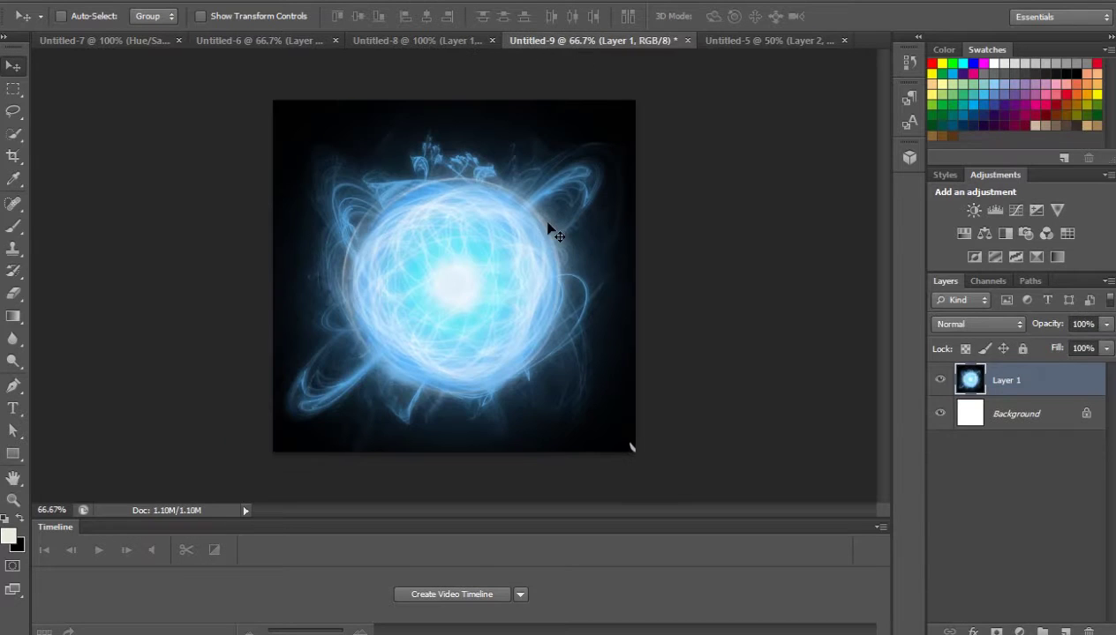
- Add the swirl glow from Untitled-6 to the hand photo as Layer 3, Screen-blended over the hand
click(451, 42)
drag(529, 272, 531, 272)
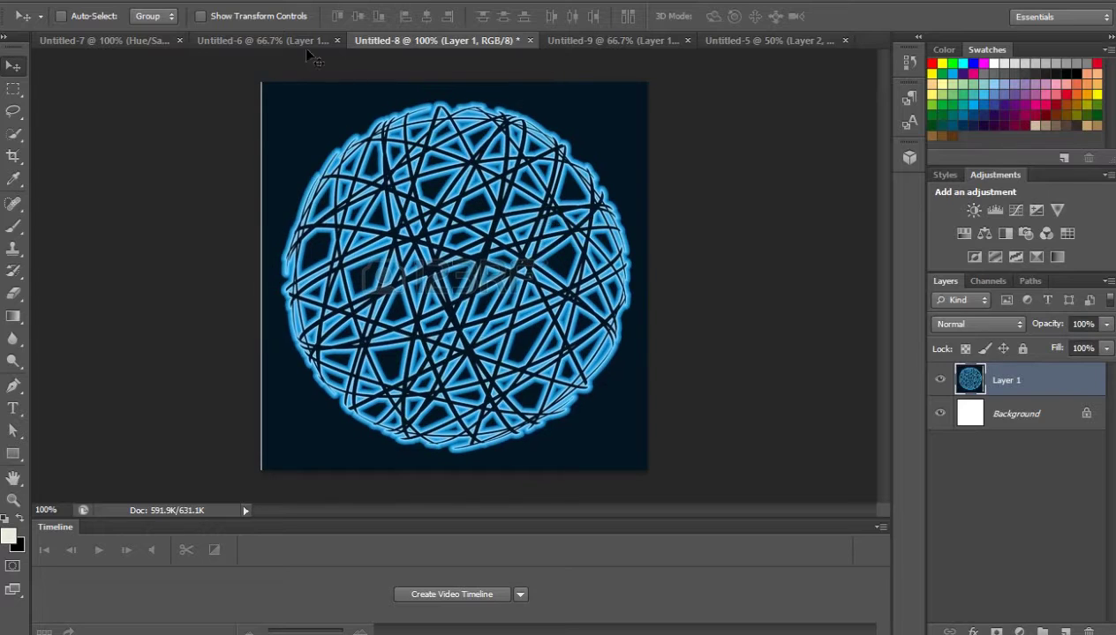
mouse_move(307, 53)
mouse_down()
mouse_move(462, 228)
mouse_move(477, 265)
mouse_move(530, 276)
mouse_up()
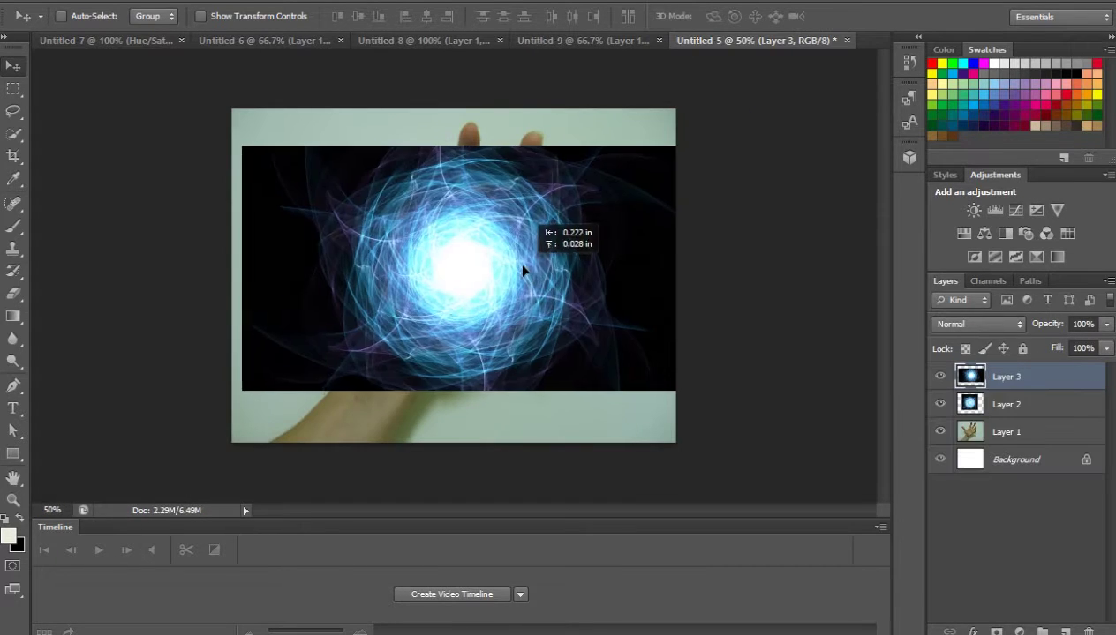
click(968, 321)
click(971, 124)
drag(541, 318, 540, 293)
click(1034, 414)
- Toggle visibility of the orb (Layer 2) and swirl (Layer 3) to compare, leaving both shown
click(939, 378)
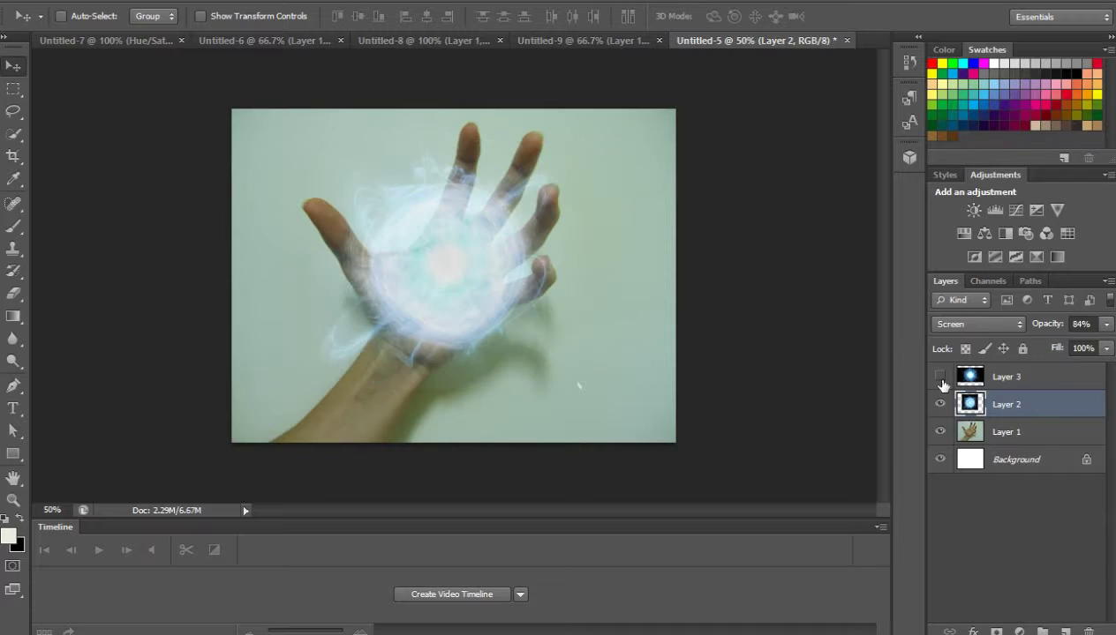
click(941, 403)
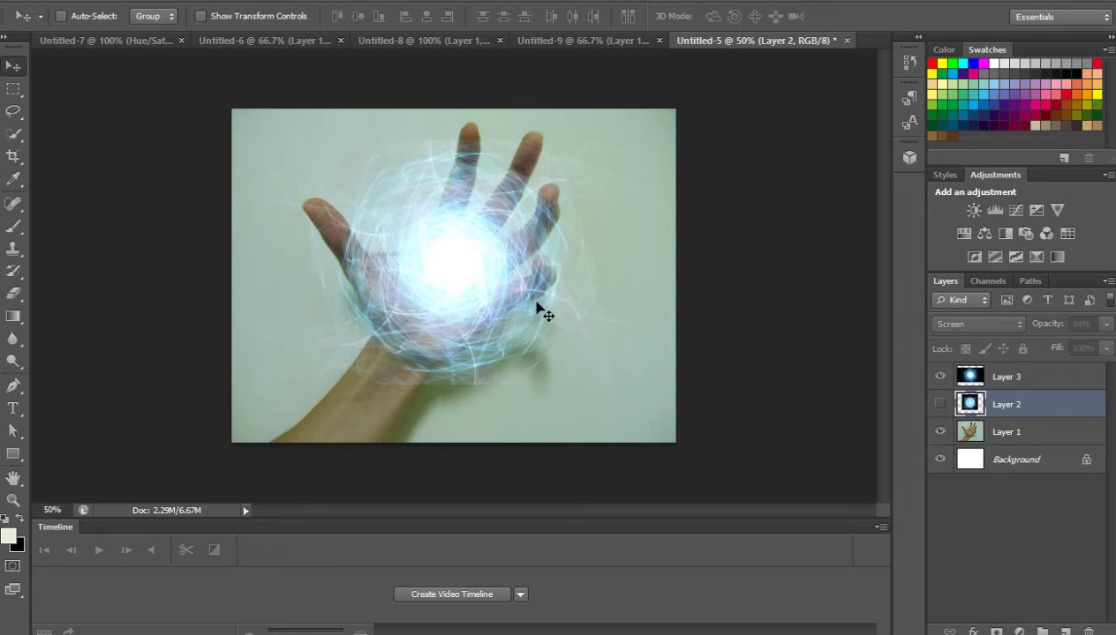
drag(541, 311, 531, 303)
click(941, 404)
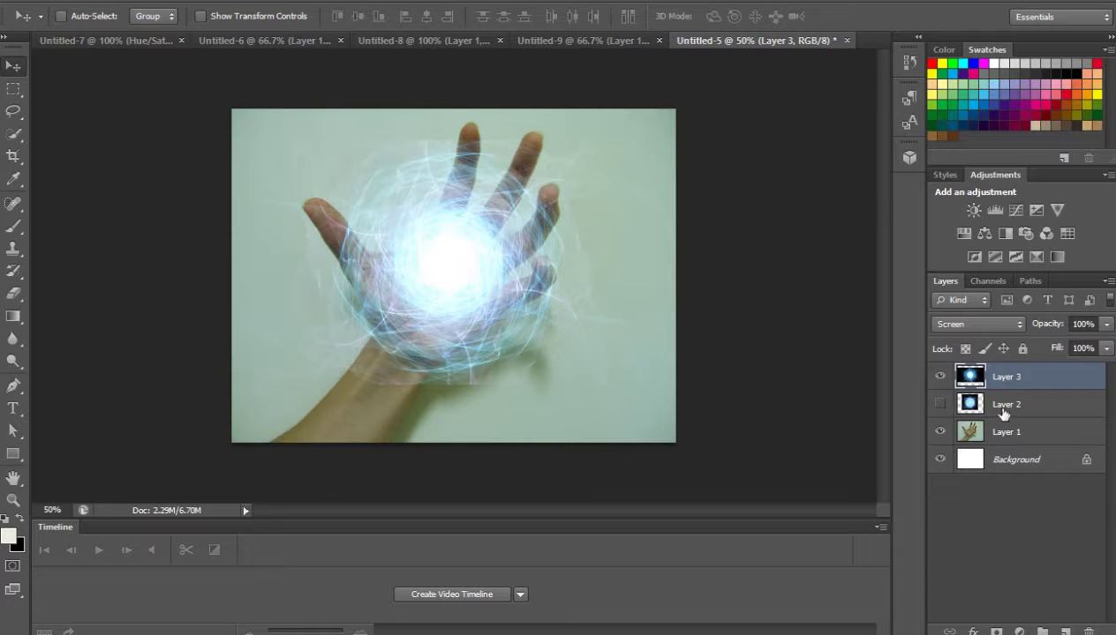
click(972, 409)
click(941, 403)
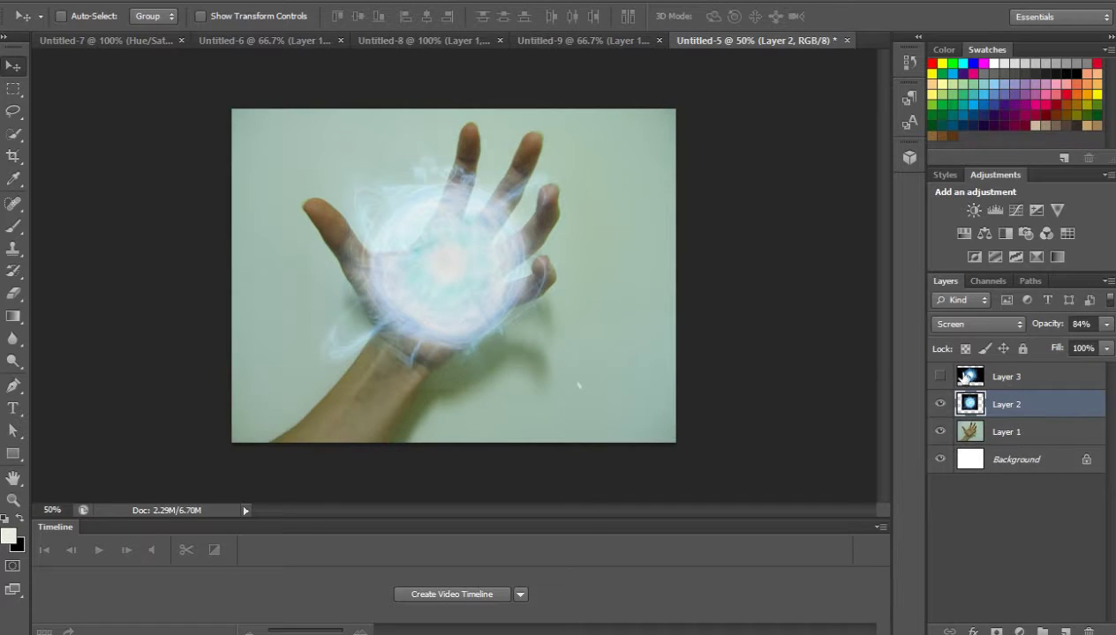
click(939, 377)
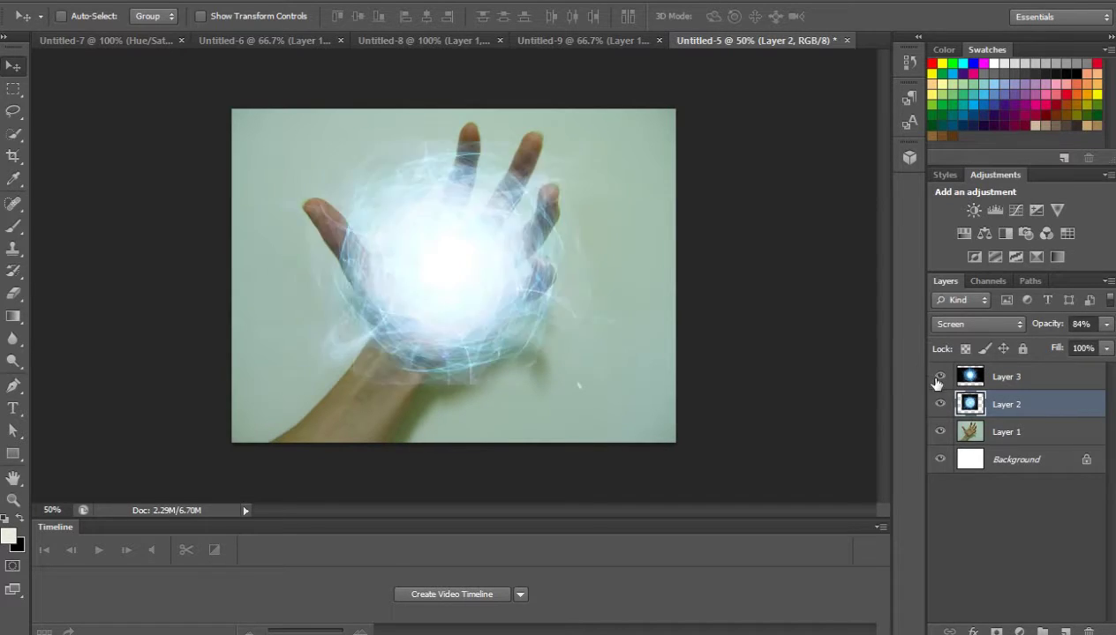
click(939, 377)
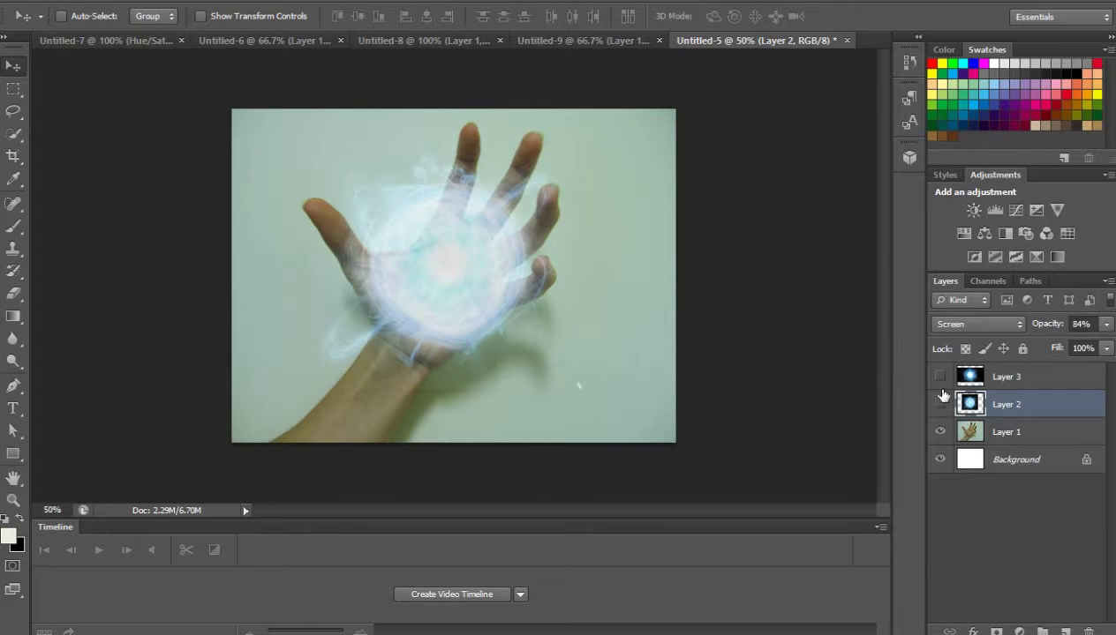
click(940, 403)
click(939, 377)
click(939, 378)
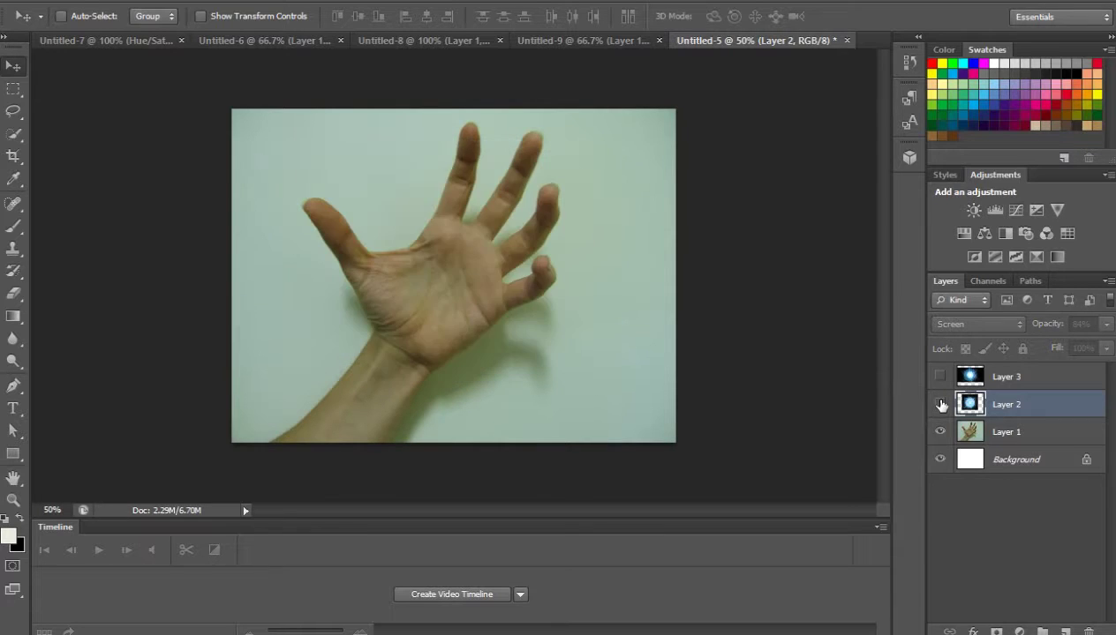
click(938, 404)
click(938, 377)
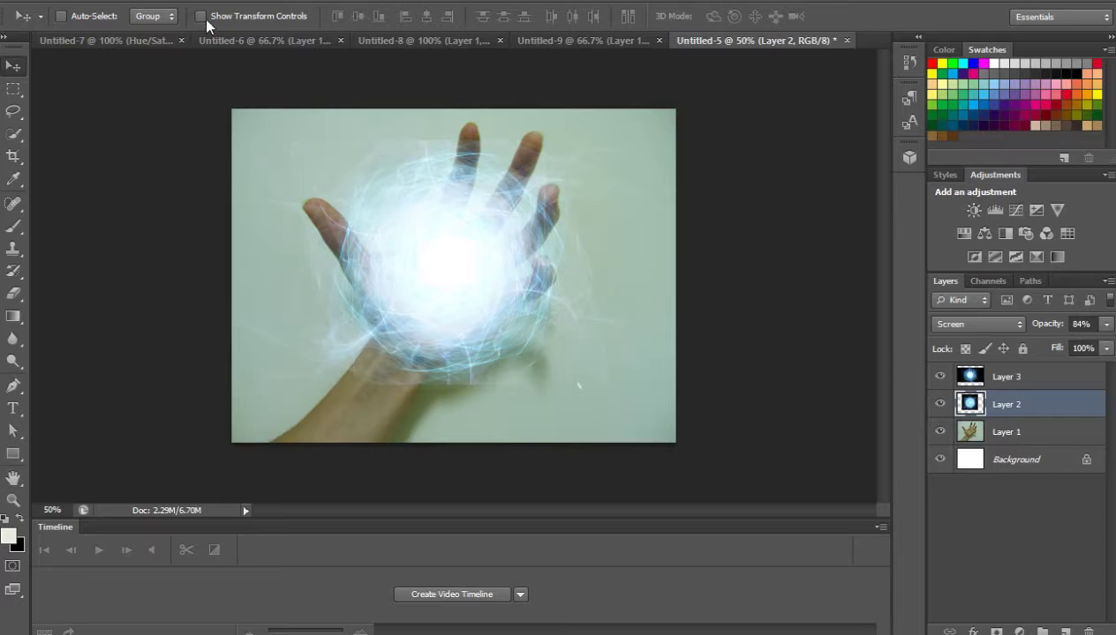
click(115, 41)
- Bring the cyan lightning from Untitled-7 into the hand photo, Screen-blended beside the fingertips
drag(419, 263, 764, 59)
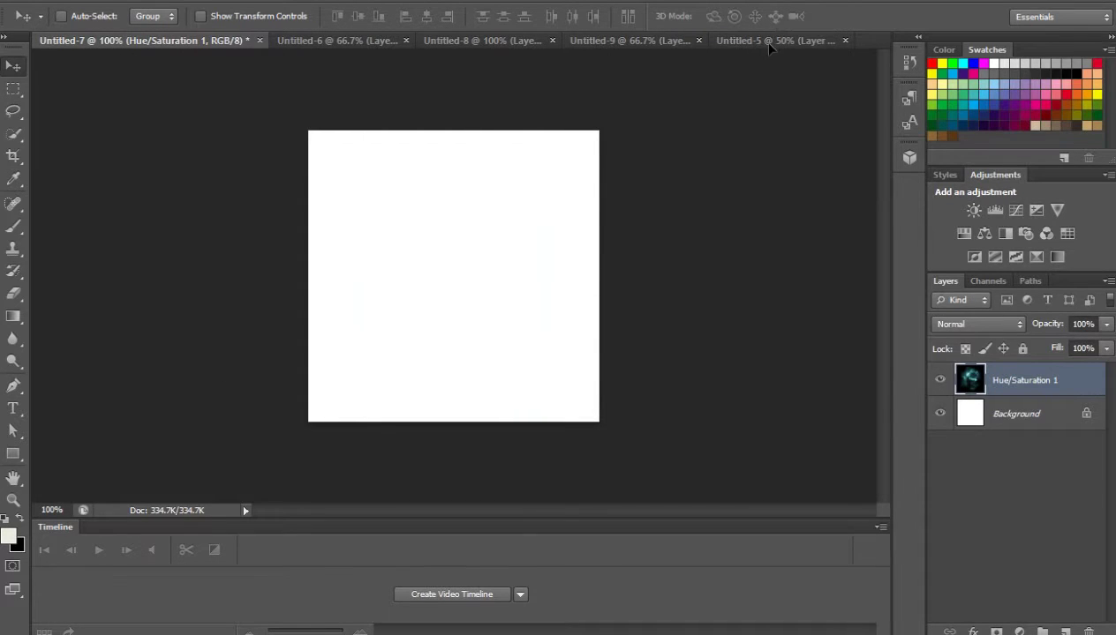
drag(765, 59, 469, 284)
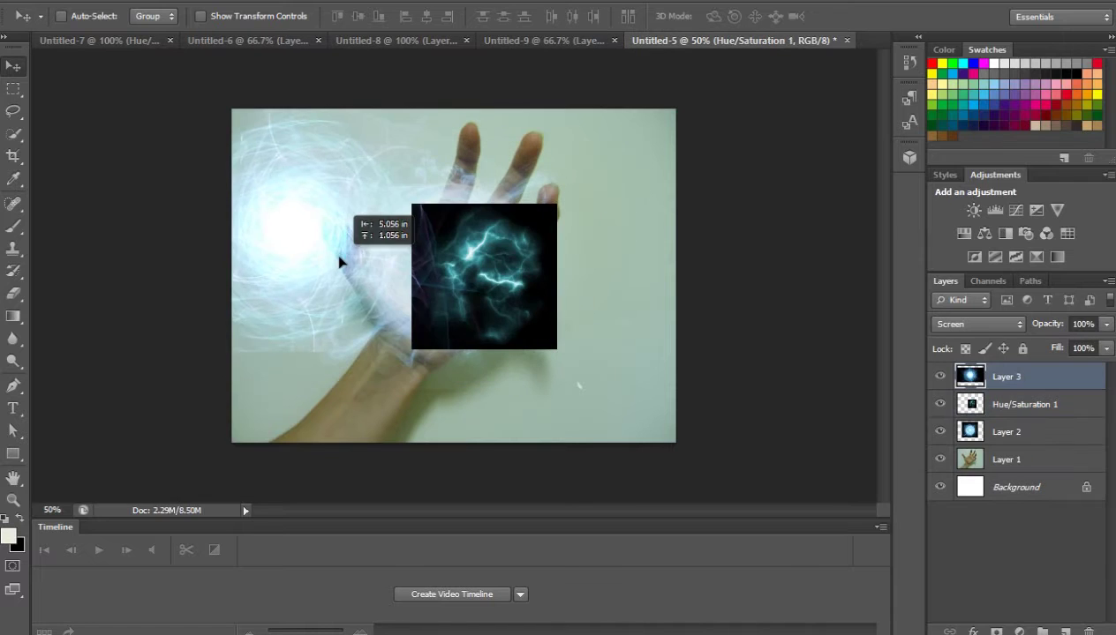
click(1016, 408)
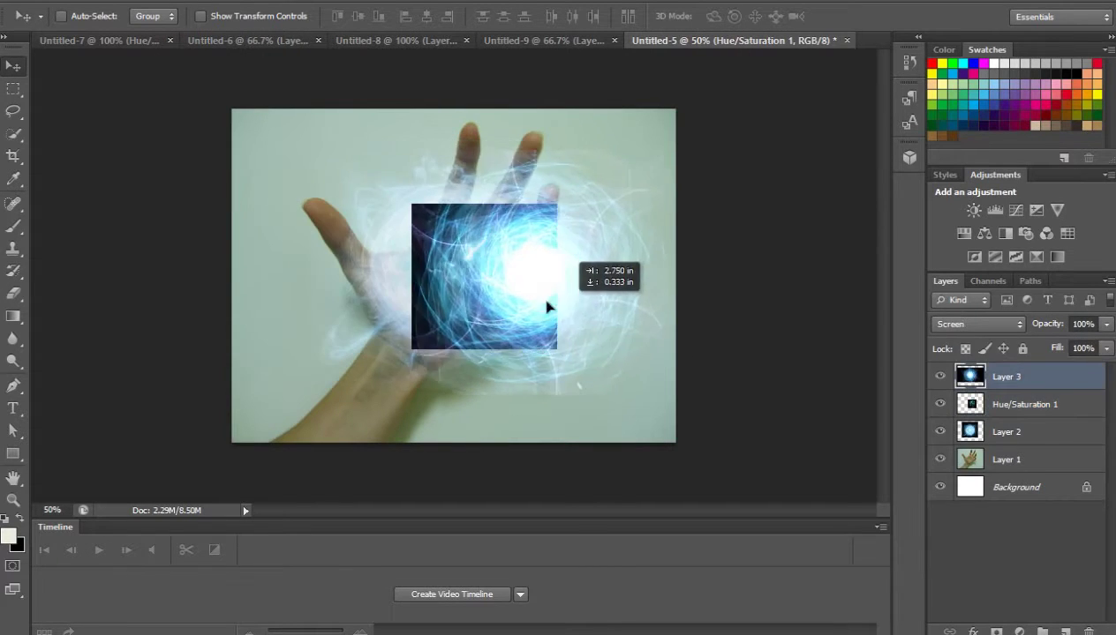
click(992, 404)
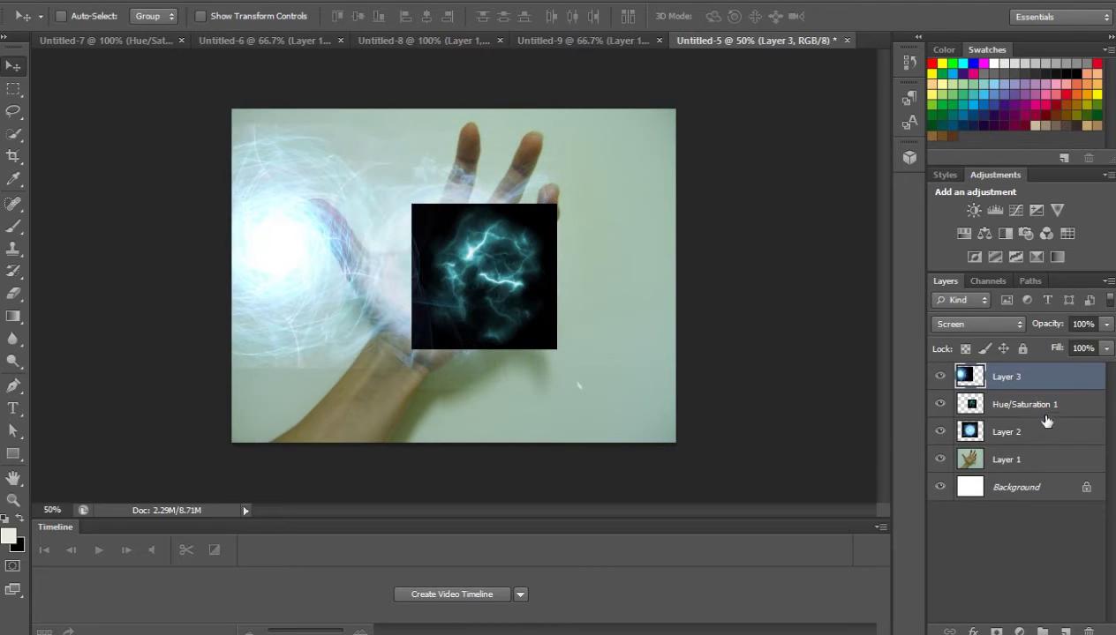
click(1034, 407)
drag(557, 304, 666, 327)
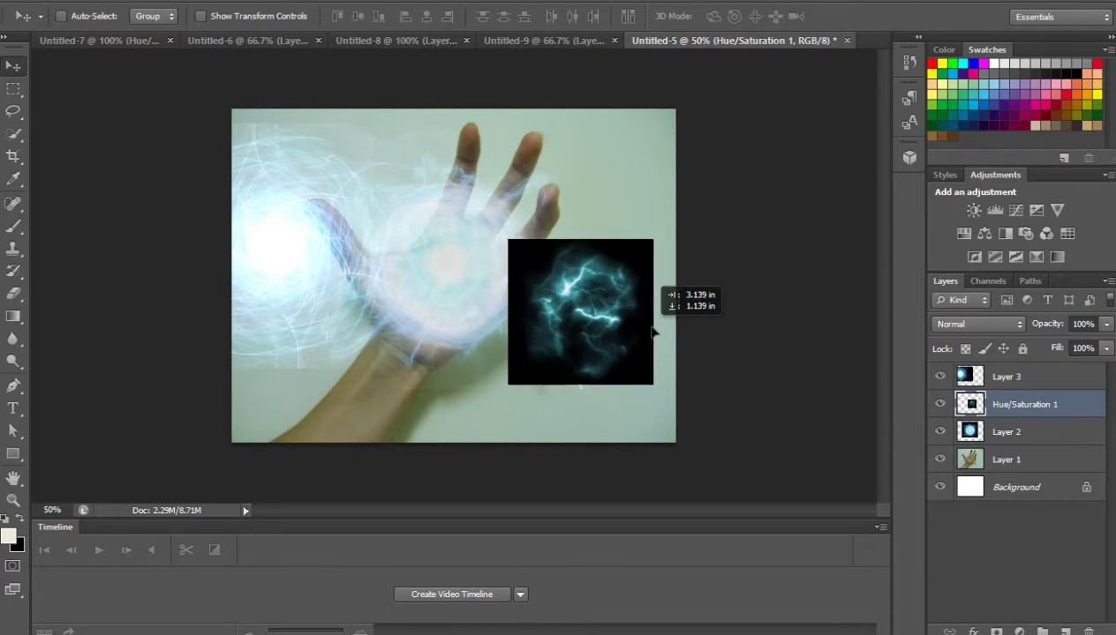
drag(667, 326, 686, 313)
click(974, 324)
click(944, 123)
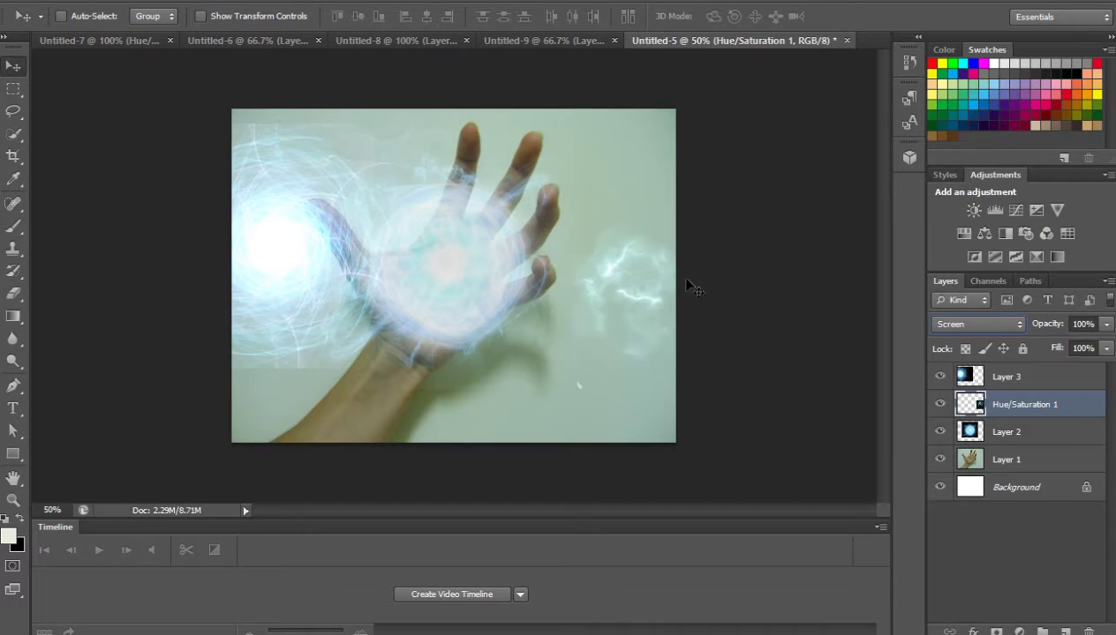
mouse_move(676, 274)
mouse_down()
mouse_move(597, 267)
mouse_move(605, 242)
mouse_up()
- Stretch the lightning taller and rotate it about 14° near the fingers
key(ctrl+t)
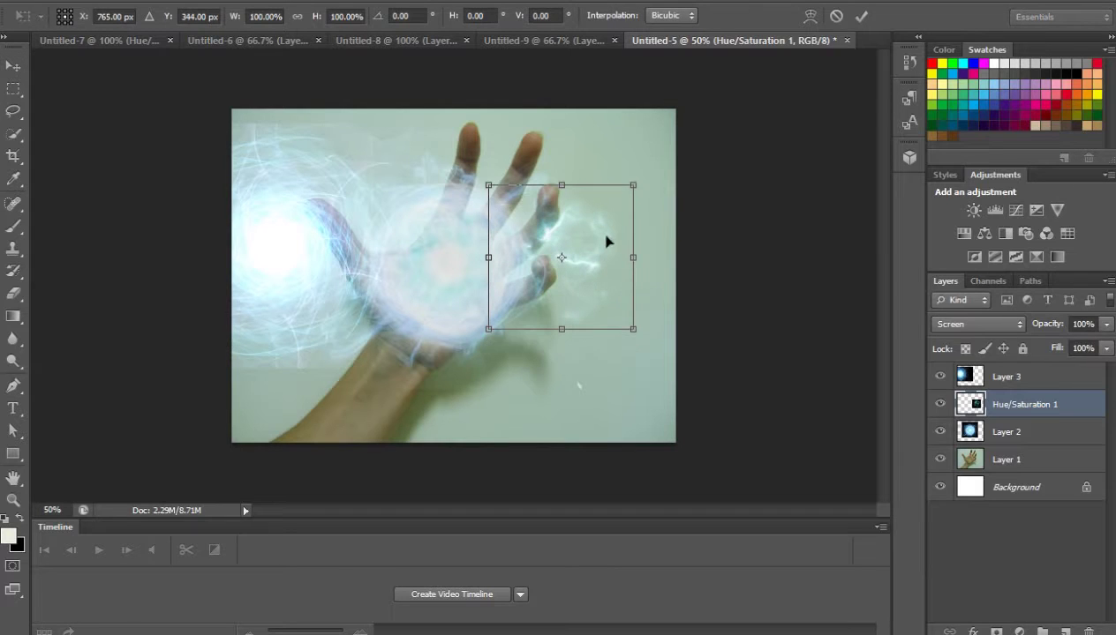
drag(633, 329, 639, 369)
drag(733, 221, 740, 265)
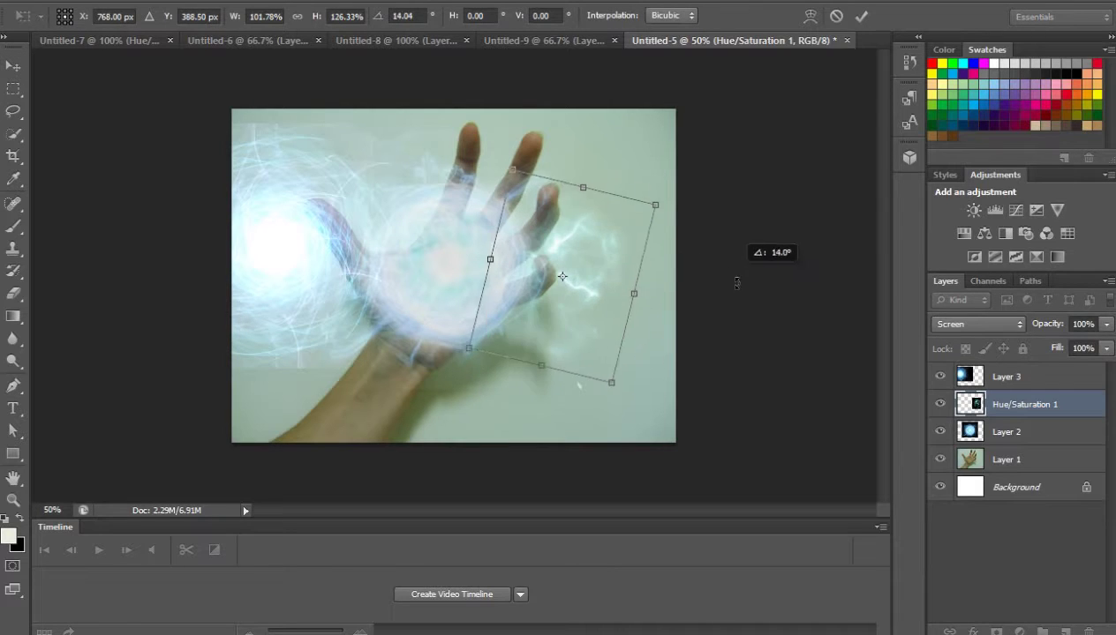
drag(618, 286, 616, 296)
key(Return)
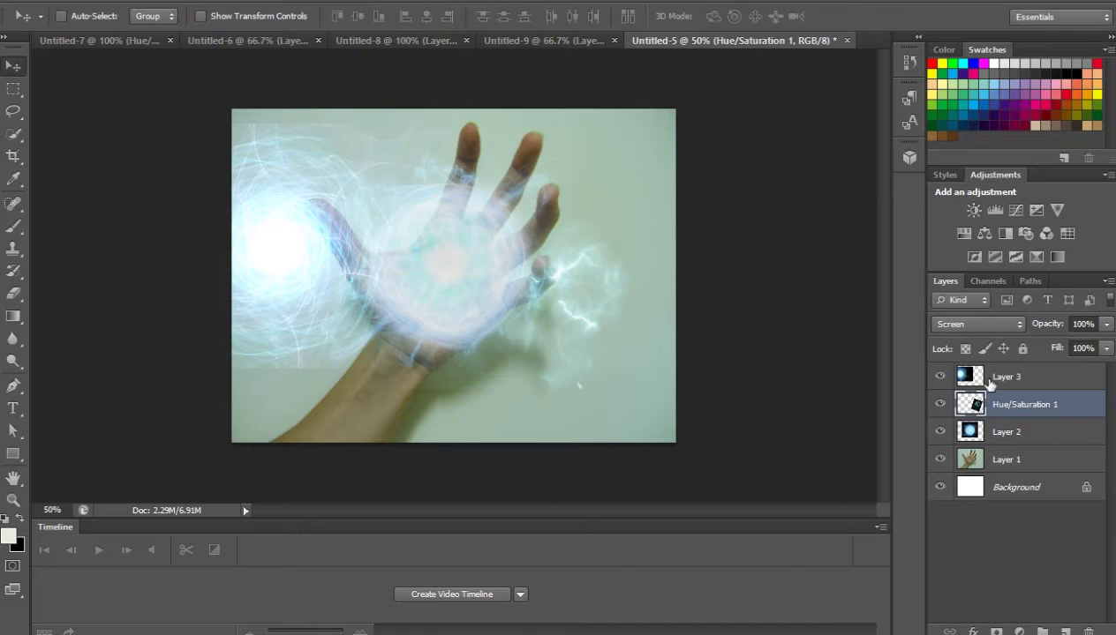
click(1006, 377)
- Reposition the swirl glow over the palm and shift the hand photo slightly
drag(293, 275, 459, 285)
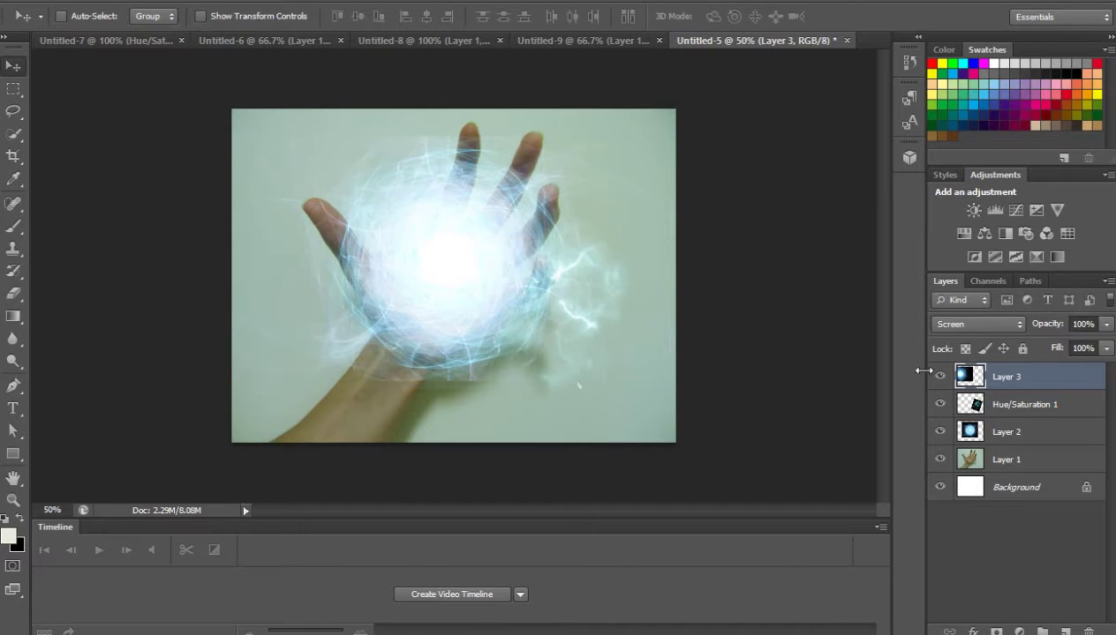
mouse_move(592, 312)
mouse_down()
mouse_move(617, 321)
mouse_move(600, 332)
mouse_up()
click(991, 404)
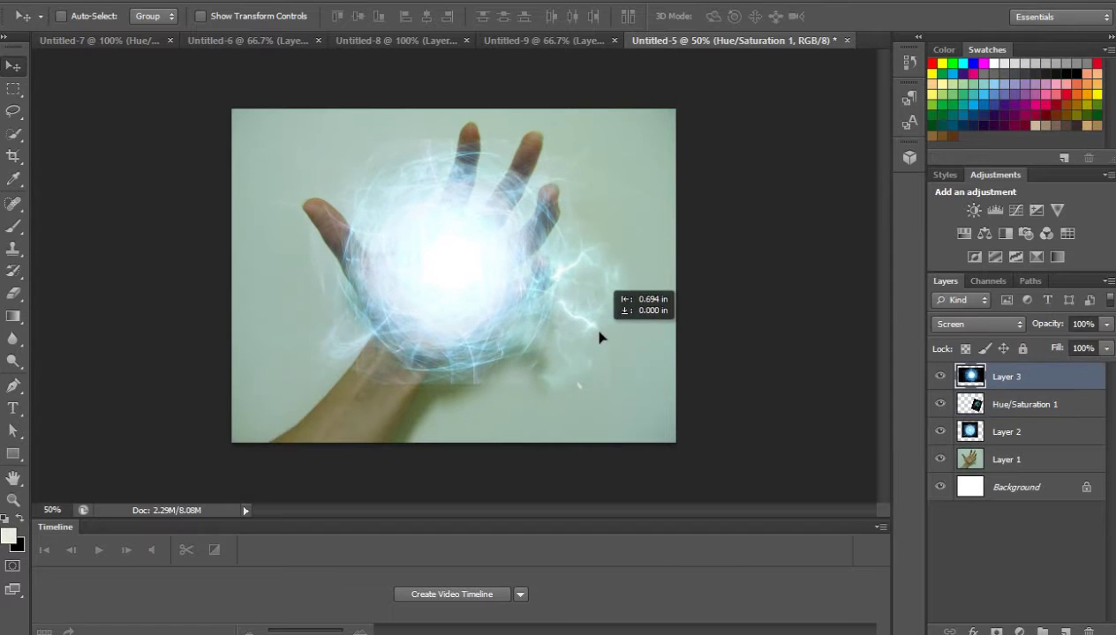
click(988, 405)
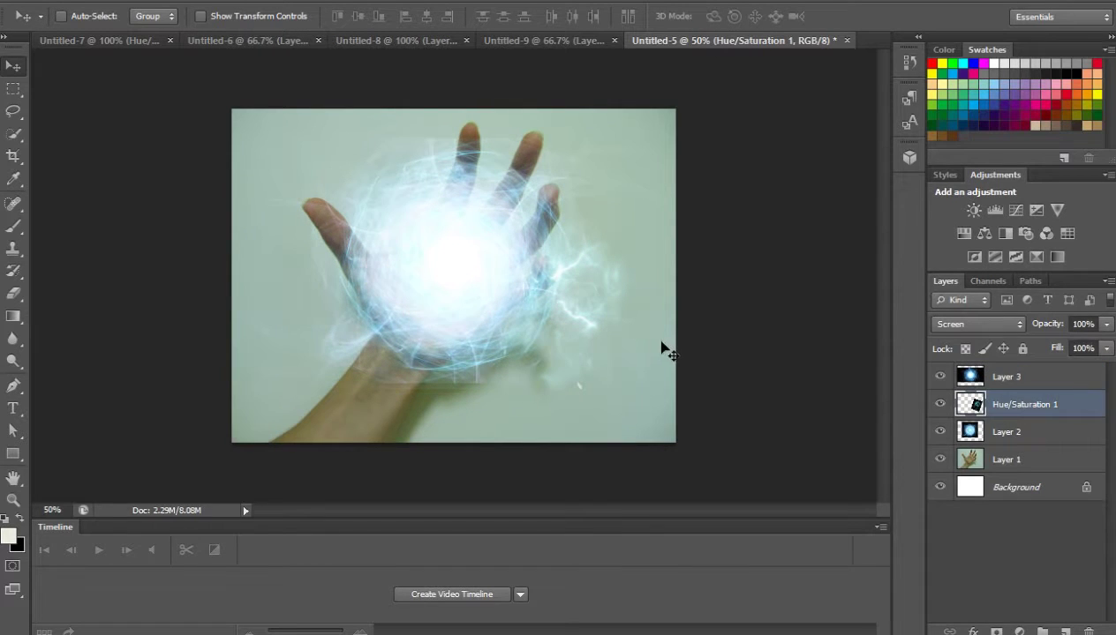
drag(668, 352, 543, 304)
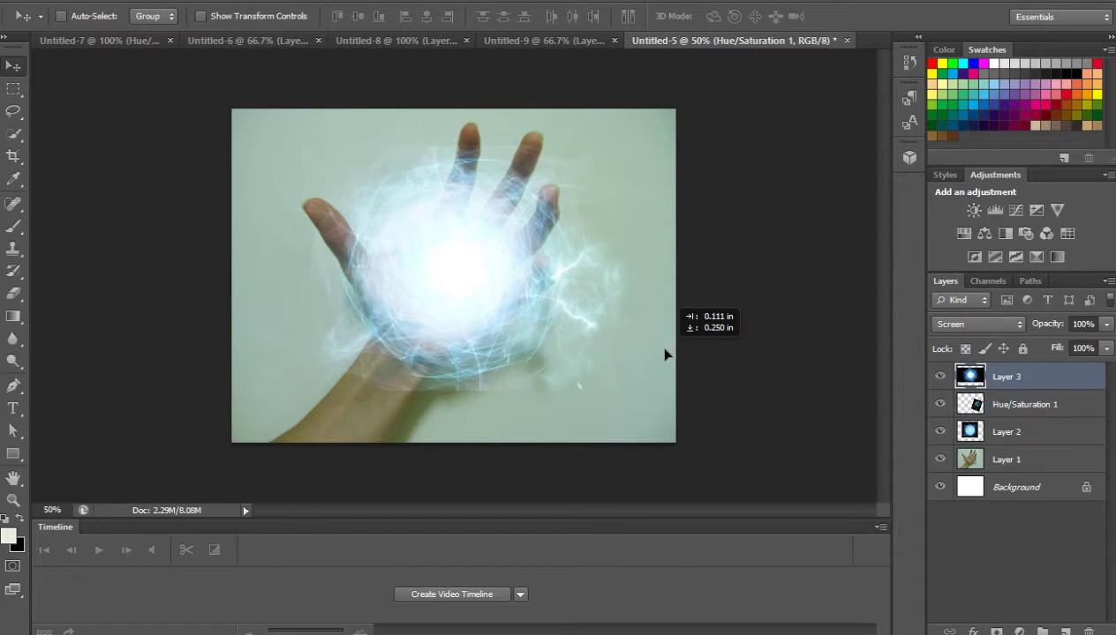
click(1024, 404)
click(1006, 459)
mouse_move(655, 348)
mouse_down()
mouse_move(645, 337)
mouse_move(700, 336)
mouse_up()
- Move the lightning right of the hand, enlarged to about 131% by 127% and tilted 15°
click(1015, 404)
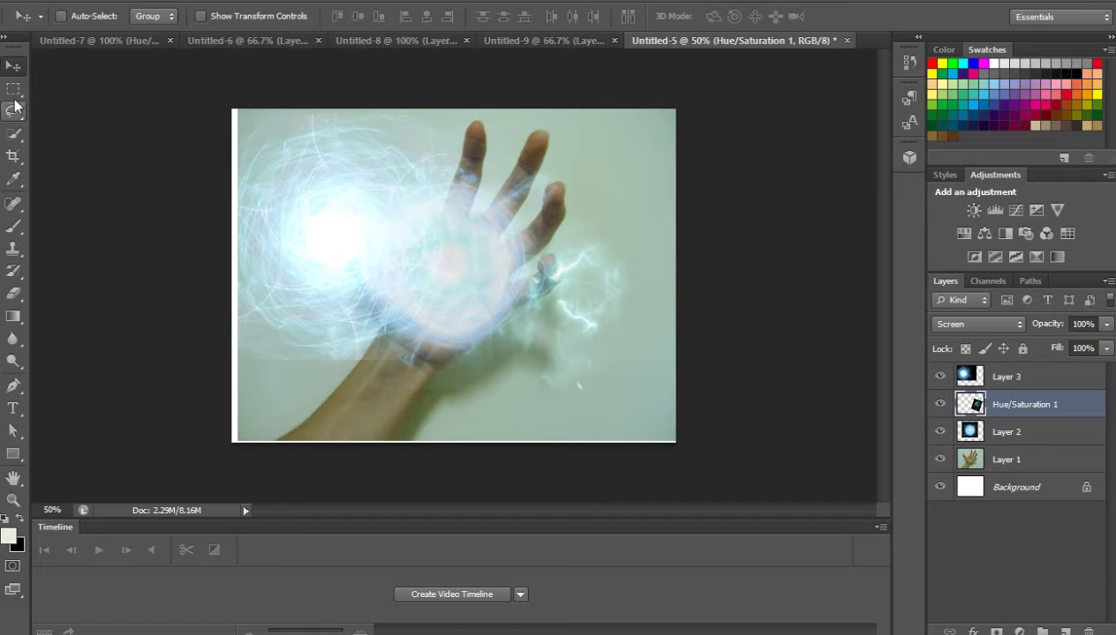
click(13, 88)
drag(592, 309, 634, 336)
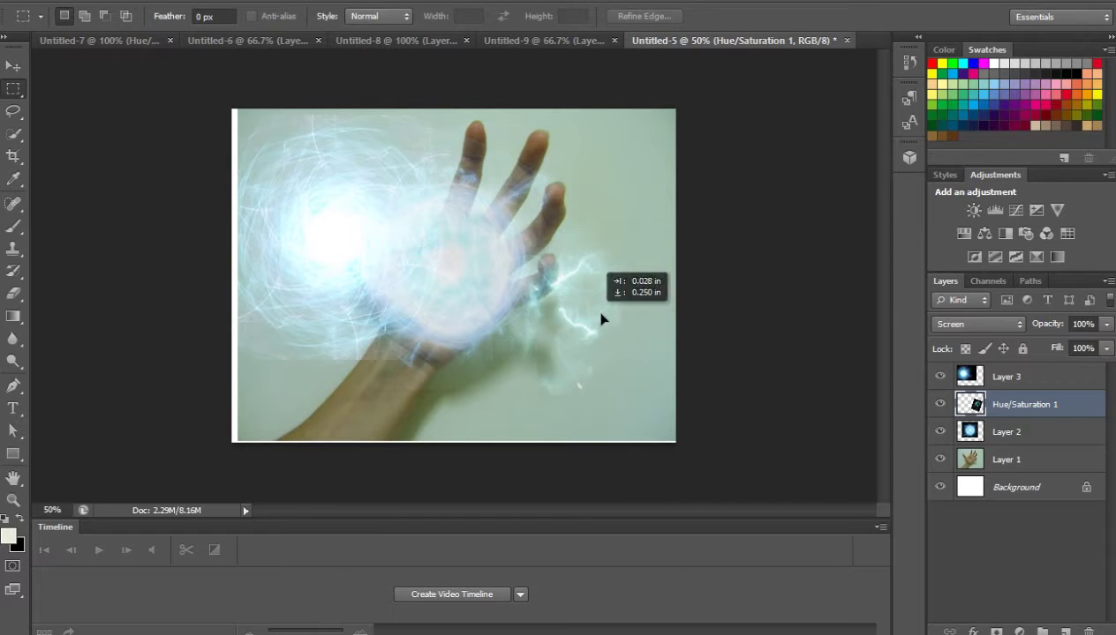
key(ctrl+t)
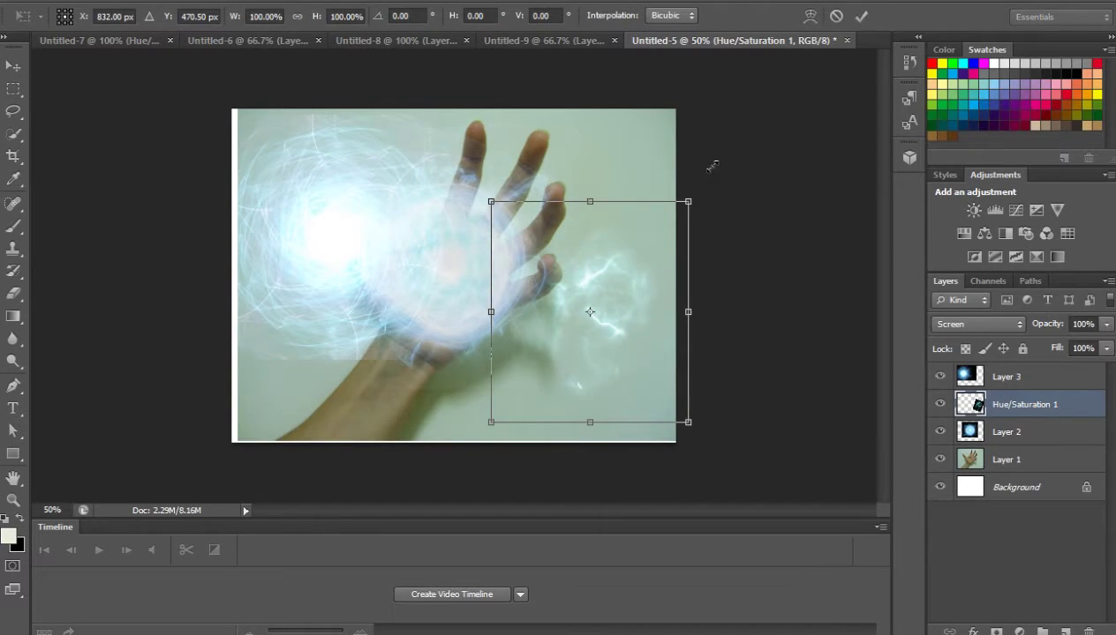
mouse_move(687, 201)
mouse_down()
mouse_move(747, 154)
mouse_move(781, 235)
mouse_up()
drag(429, 394, 432, 382)
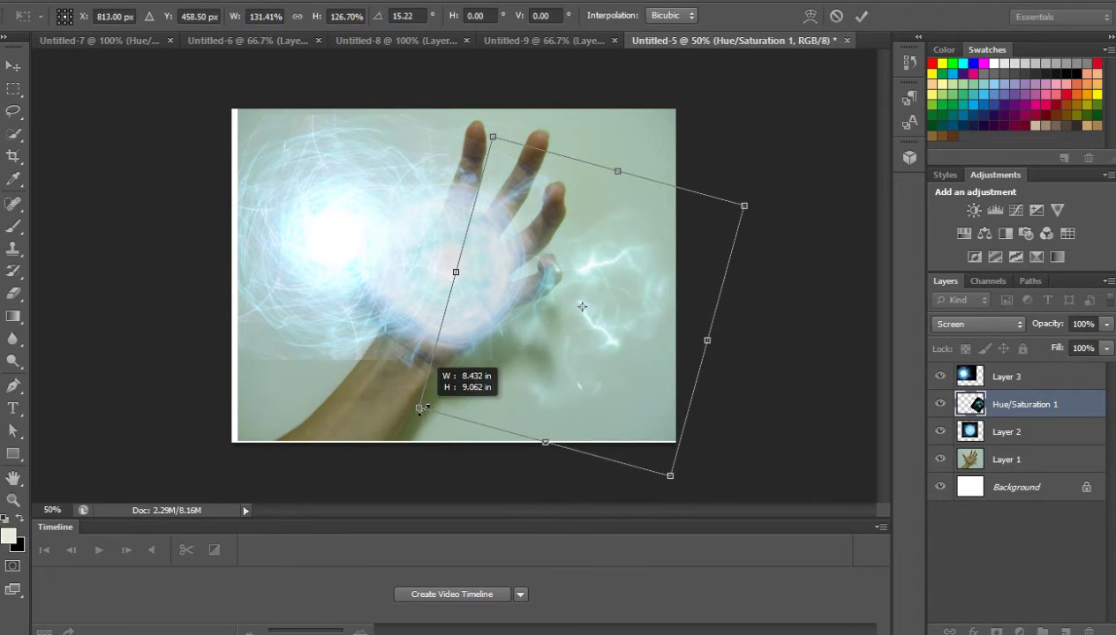
key(Return)
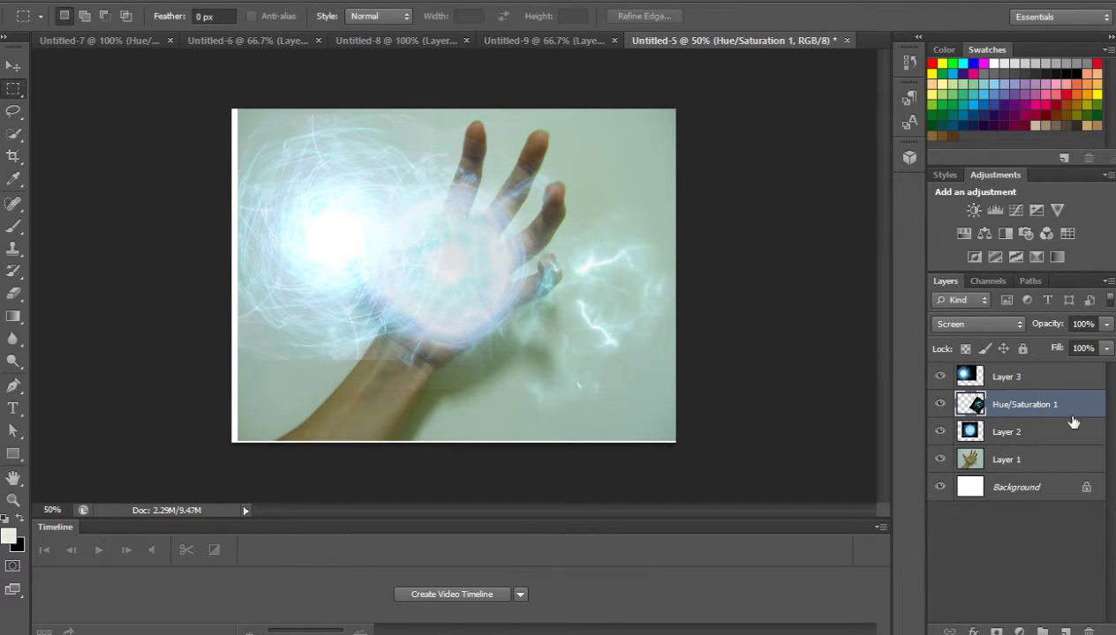
- Duplicate the lightning layer as Hue/Saturation 1 copy
right_click(1073, 422)
click(763, 149)
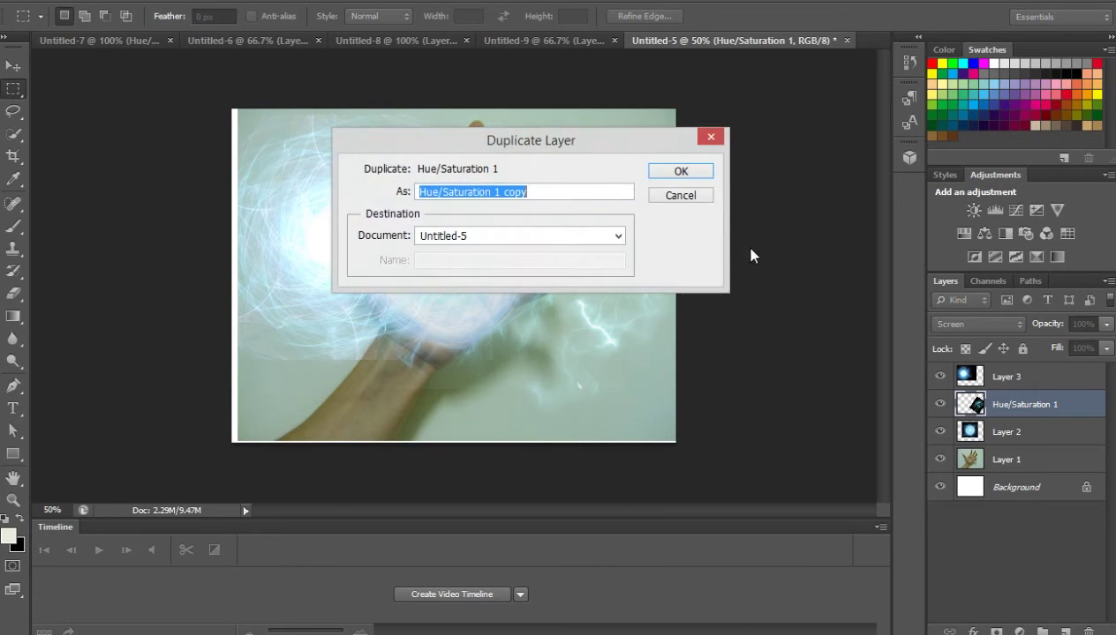
key(Return)
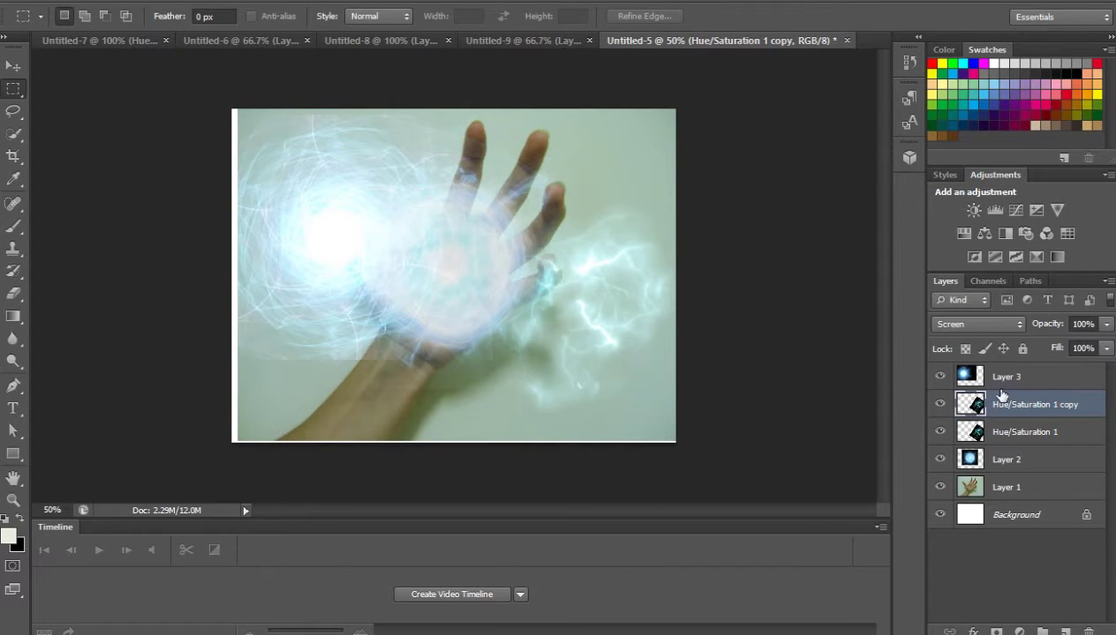
- Centre the energy ball on the palm and shift both lightning layers left and down
click(999, 379)
drag(441, 303, 511, 319)
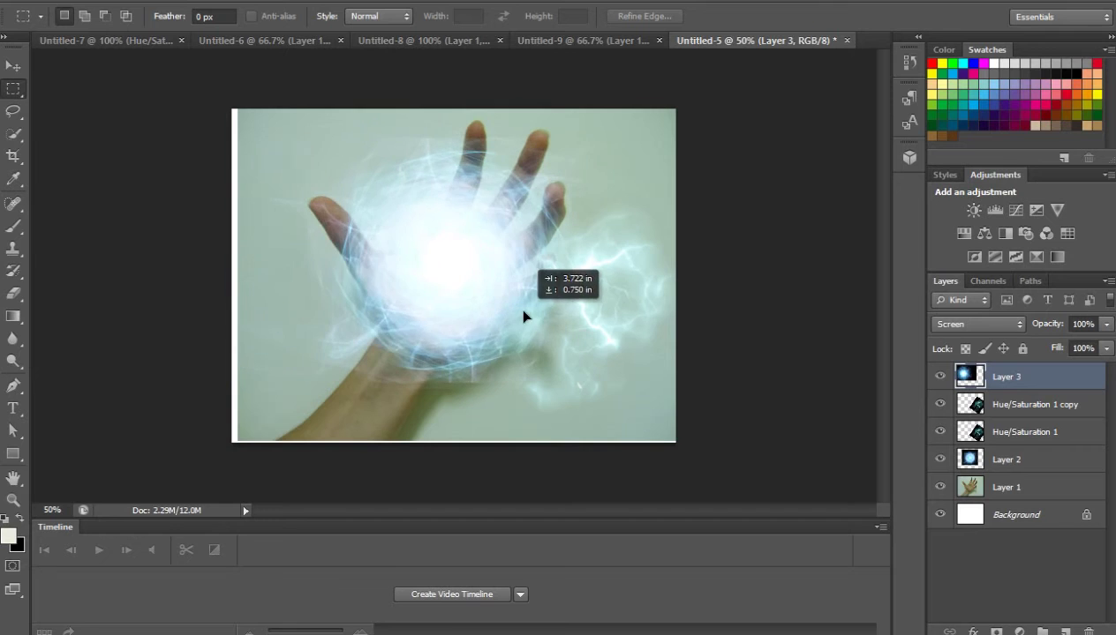
click(1000, 408)
drag(588, 384, 569, 399)
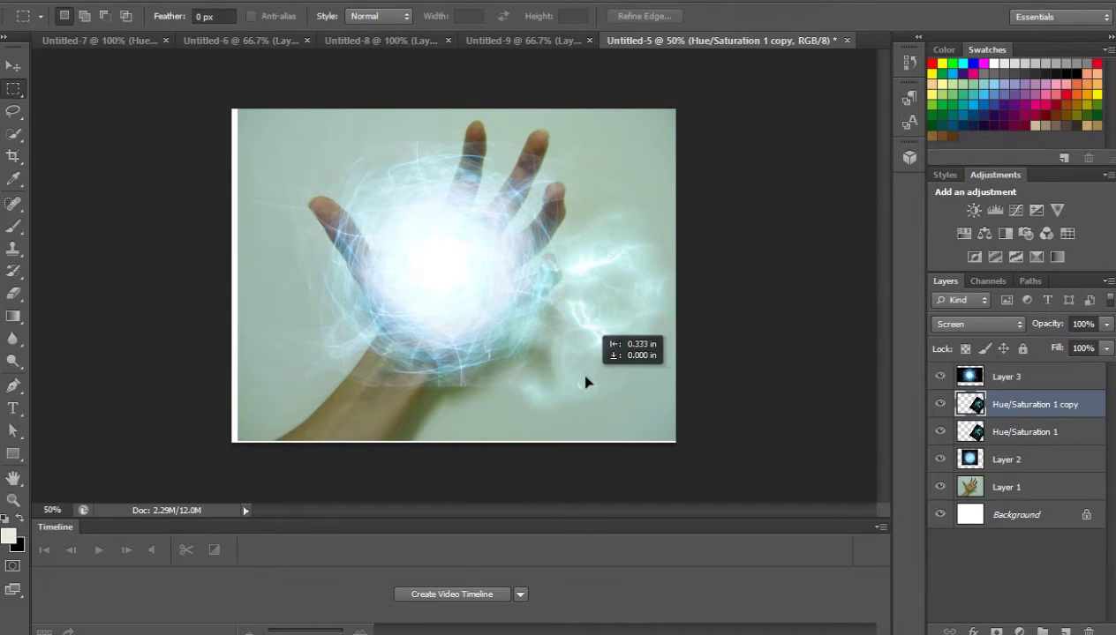
click(1010, 433)
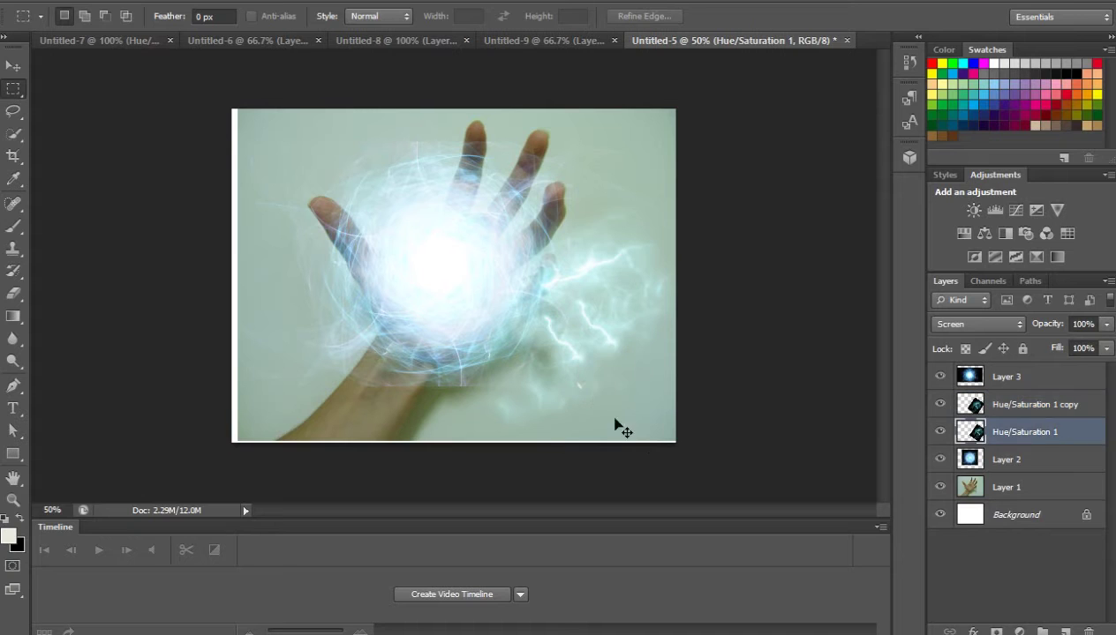
drag(592, 381, 574, 407)
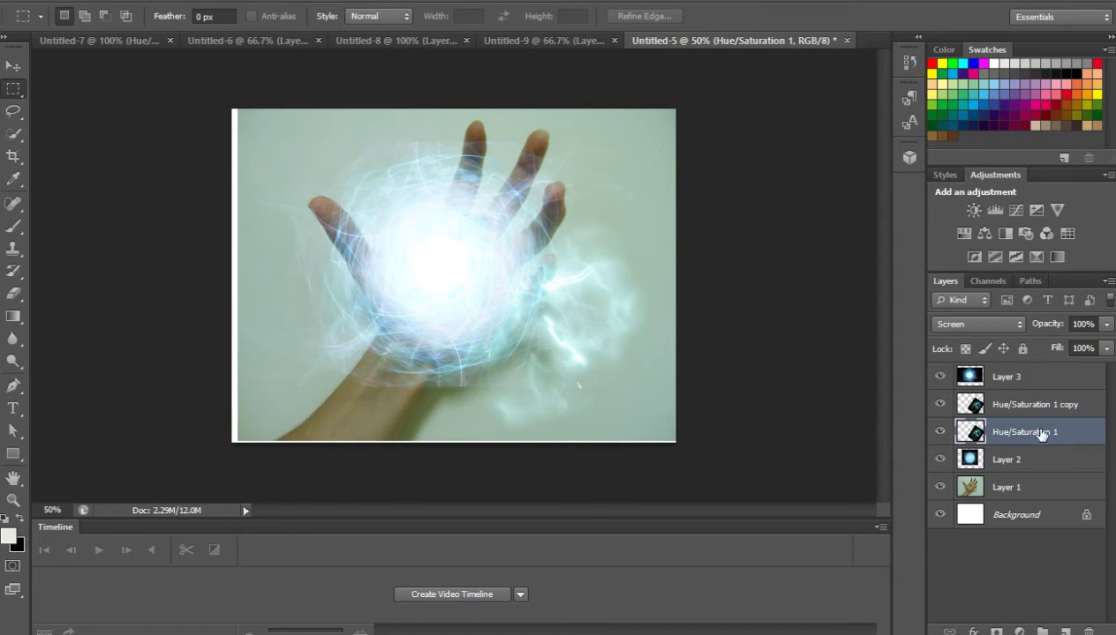
- Duplicate the lightning again as Hue/Saturation 1 copy 2, placed at the ball's upper left
right_click(1010, 430)
click(690, 149)
key(Return)
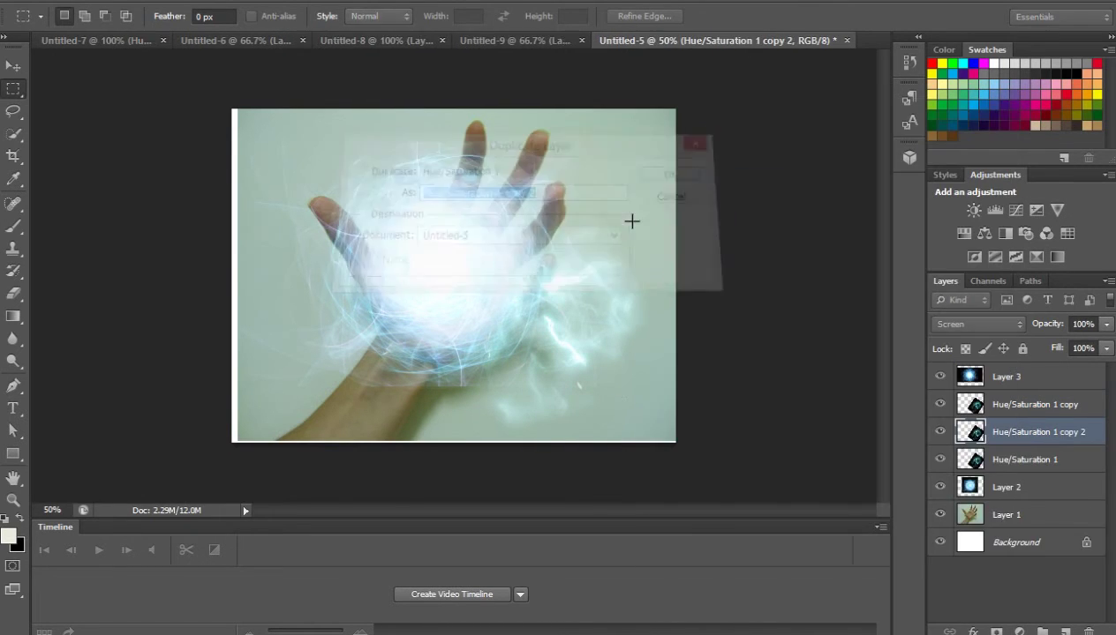
drag(595, 344, 361, 224)
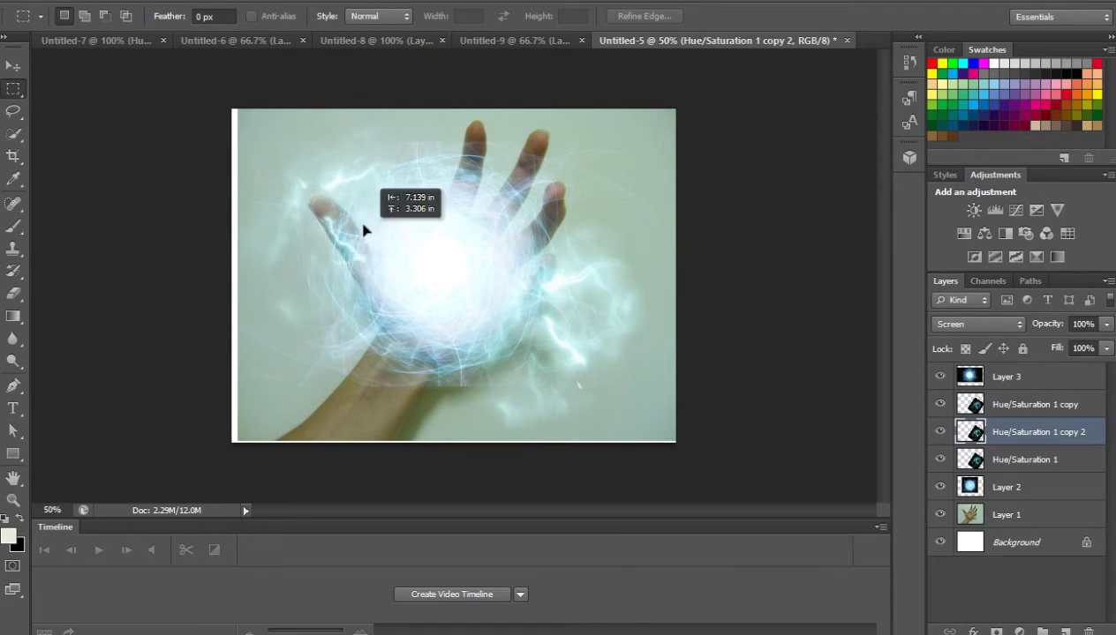
- Rotate the new lightning copy about 104° so its arcs spark off the orb's left side
key(ctrl+t)
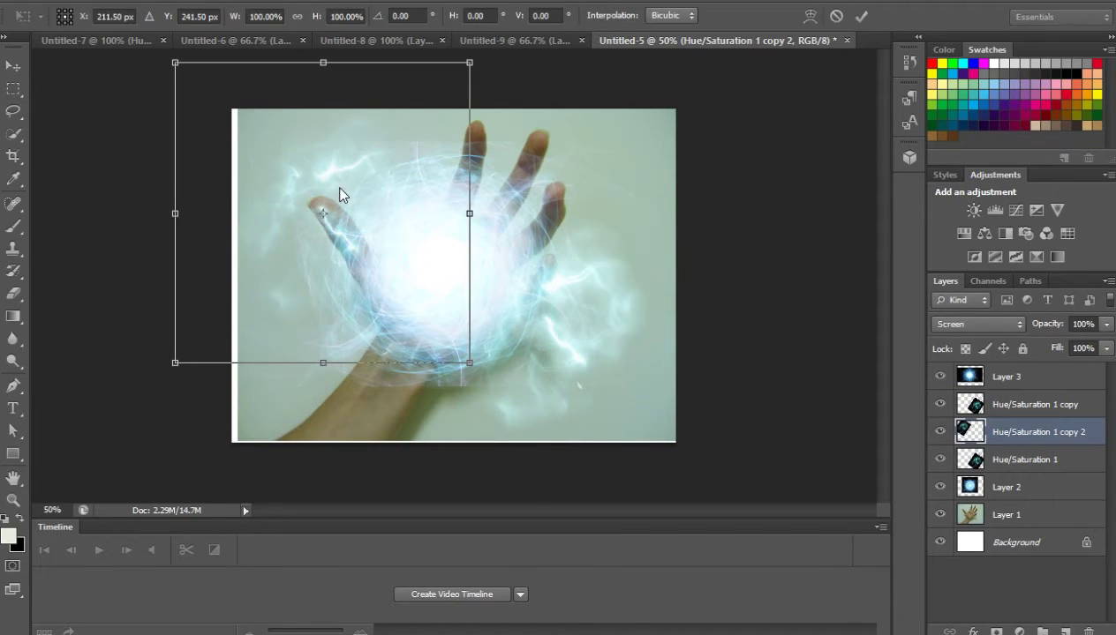
right_click(364, 187)
click(482, 413)
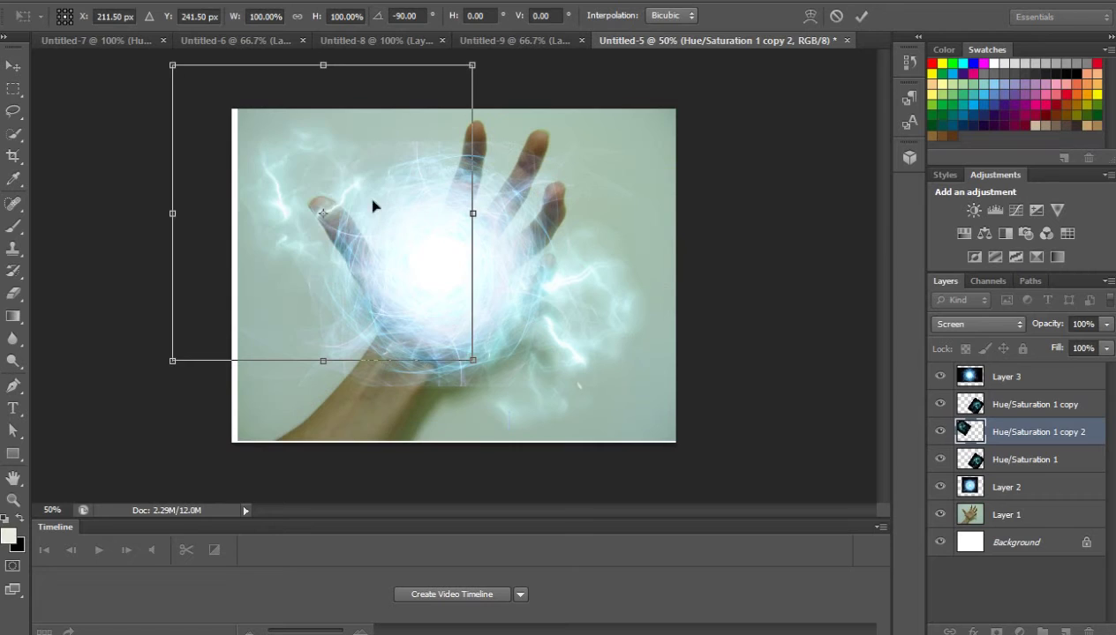
drag(373, 207, 375, 182)
mouse_move(601, 124)
mouse_down()
mouse_move(594, 82)
mouse_move(585, 92)
mouse_up()
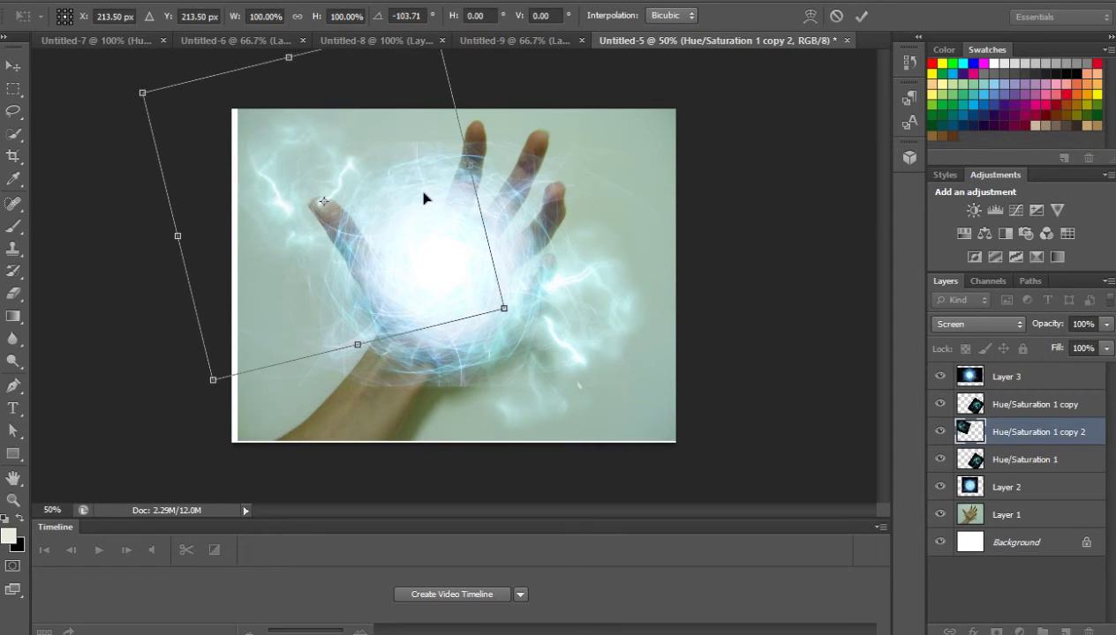
drag(424, 194, 434, 191)
key(Return)
key(m)
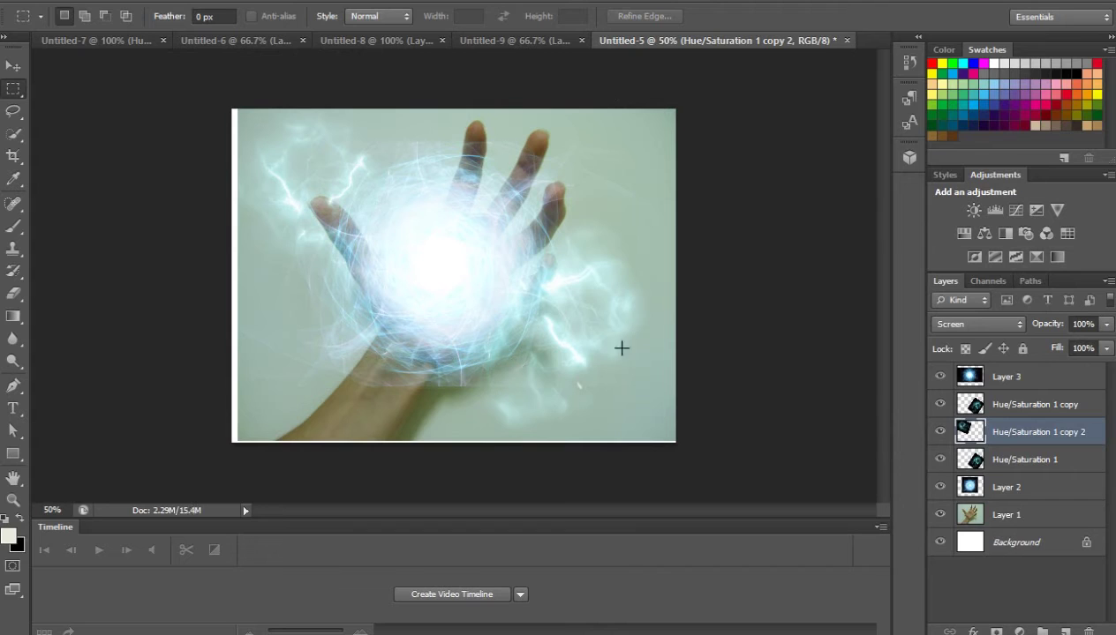
- Erase the Layer 3 swirl glow where it spills over the wrist
click(1006, 378)
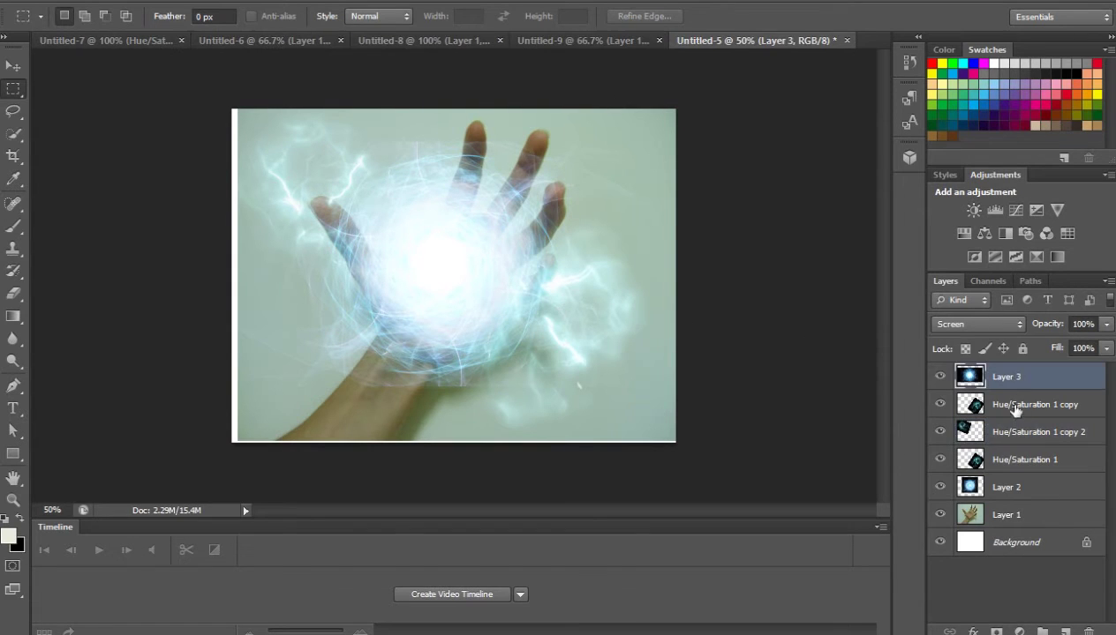
click(12, 298)
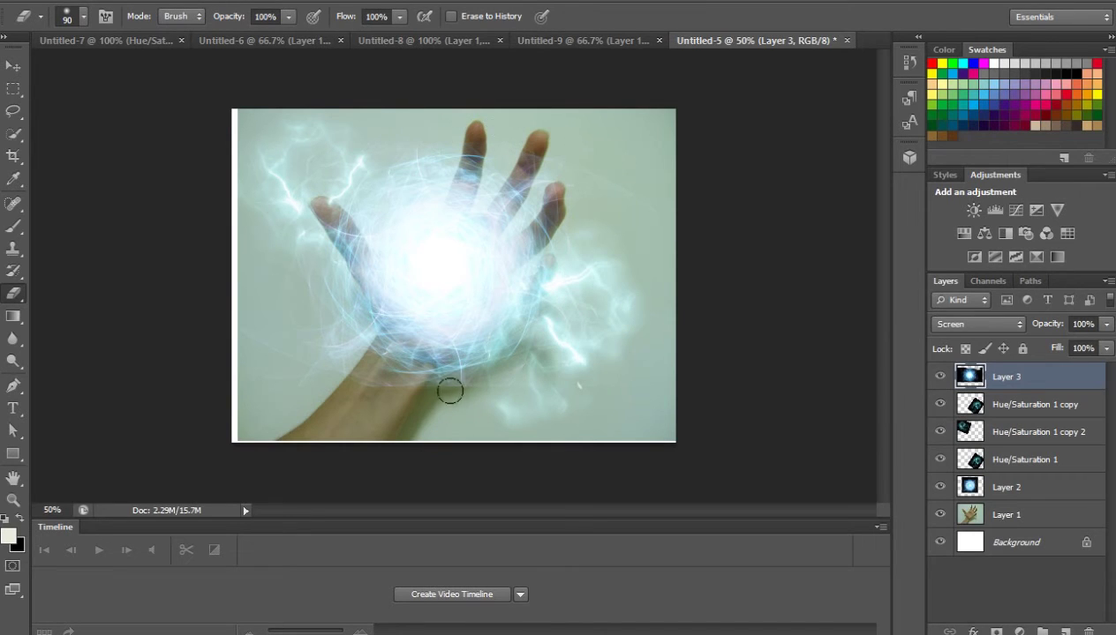
drag(483, 391, 422, 394)
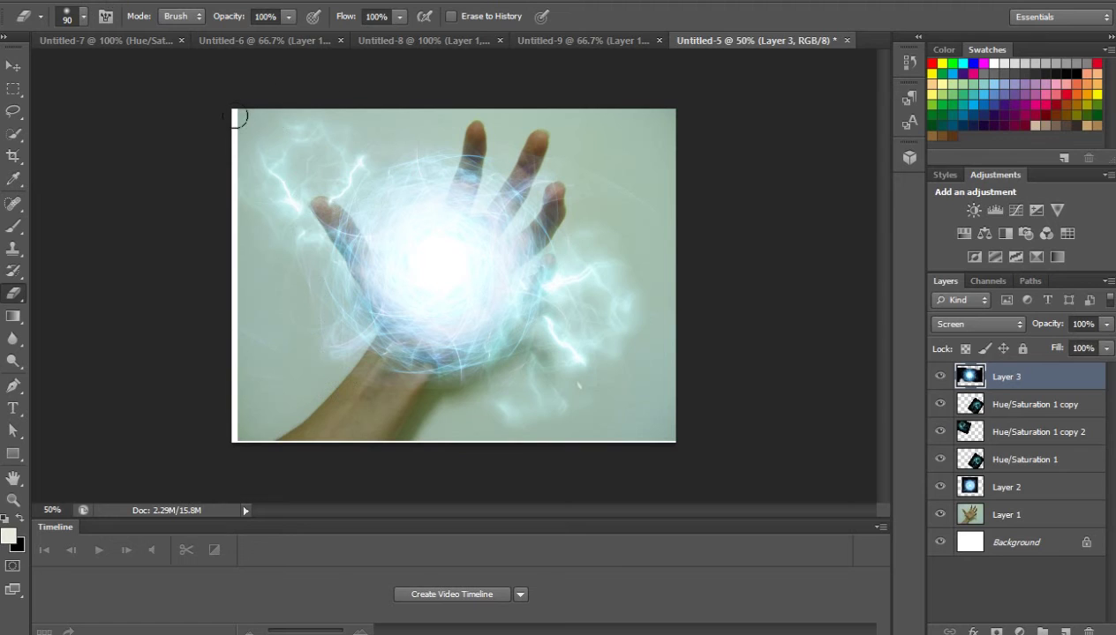
click(46, 5)
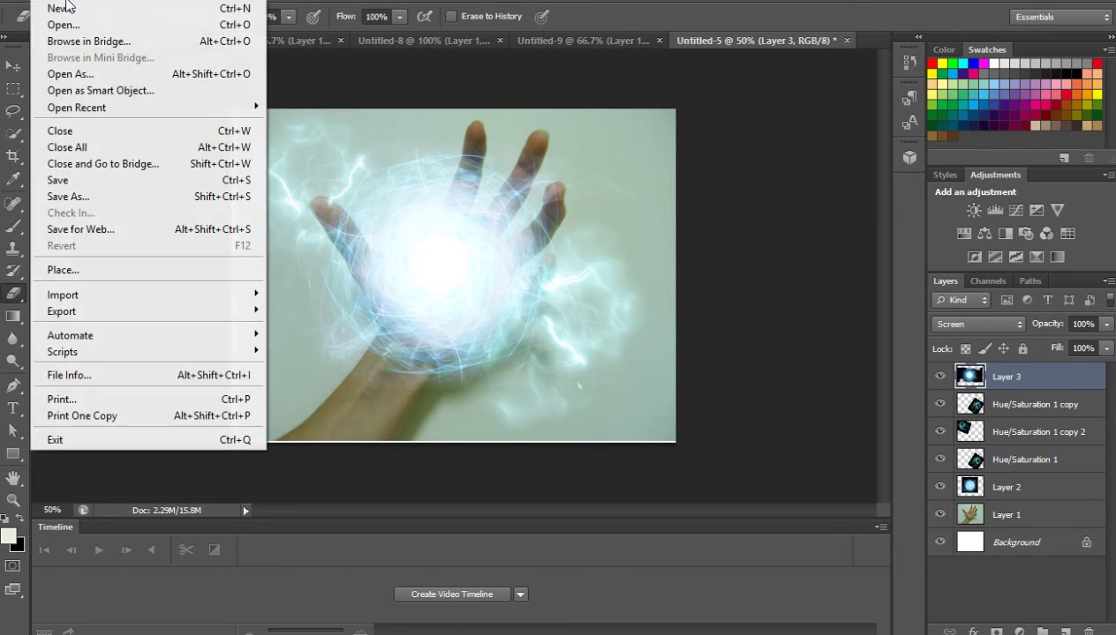
- Create New folder (4) on New Volume (F:) and make it the save location
click(77, 179)
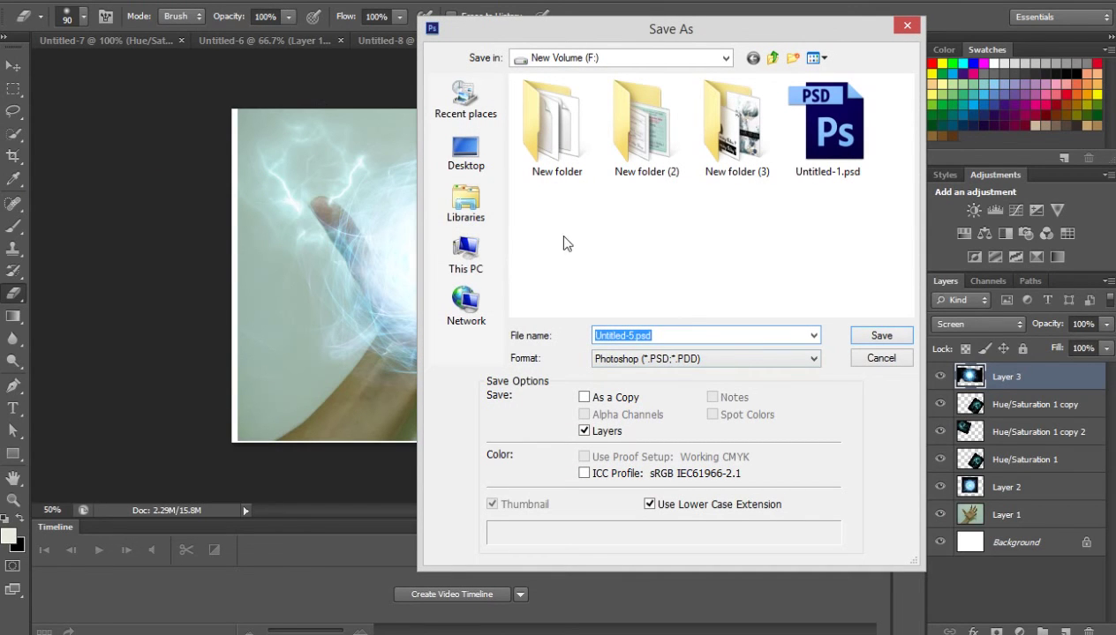
click(641, 258)
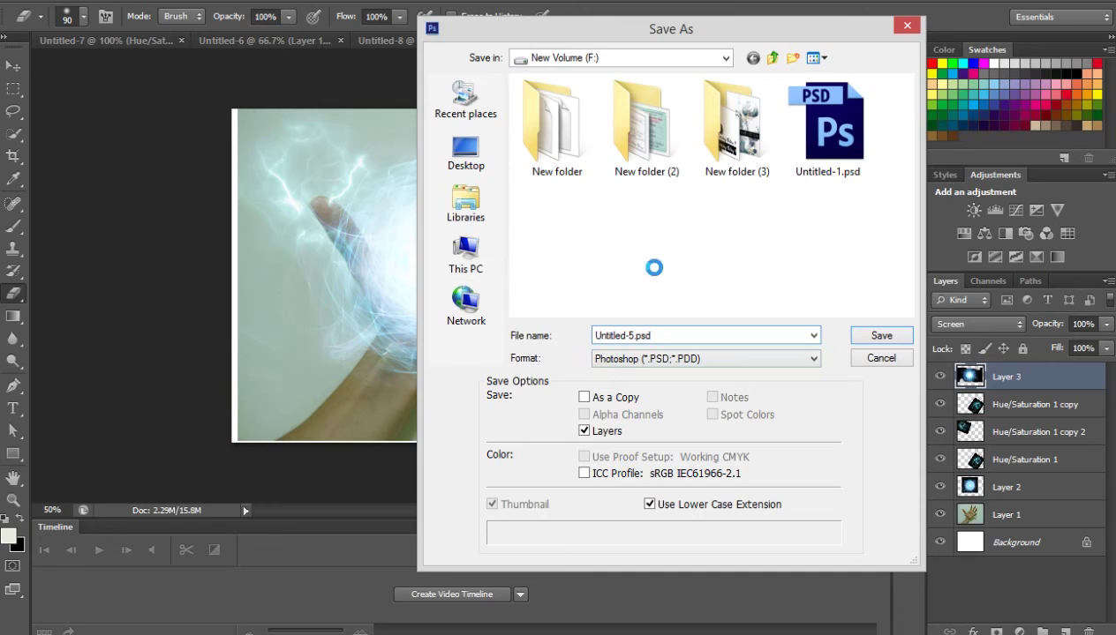
right_click(653, 268)
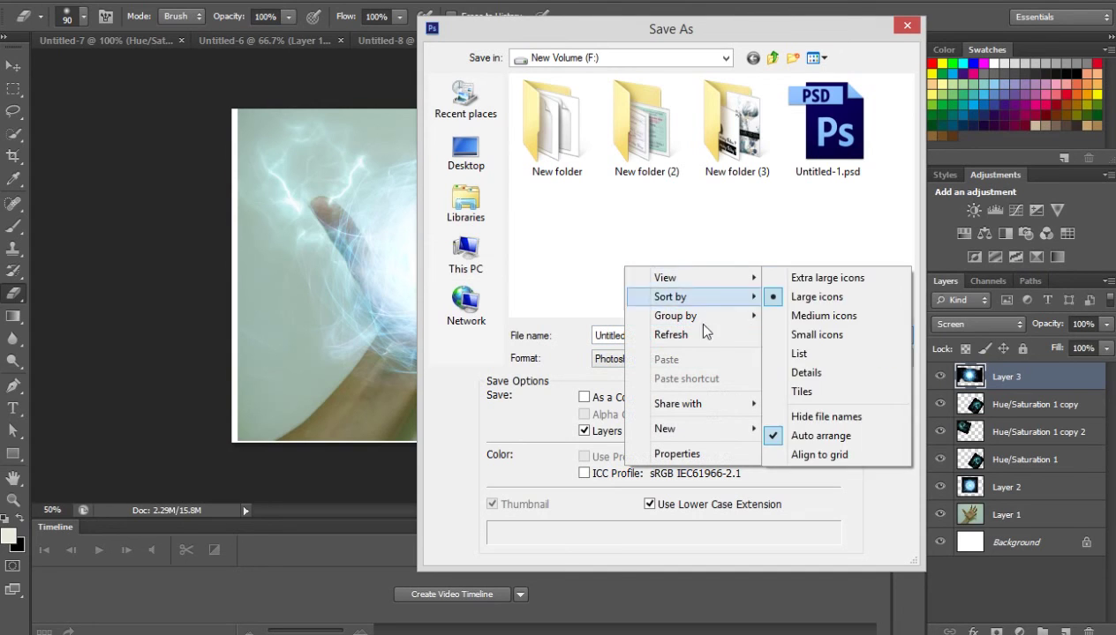
mouse_move(697, 429)
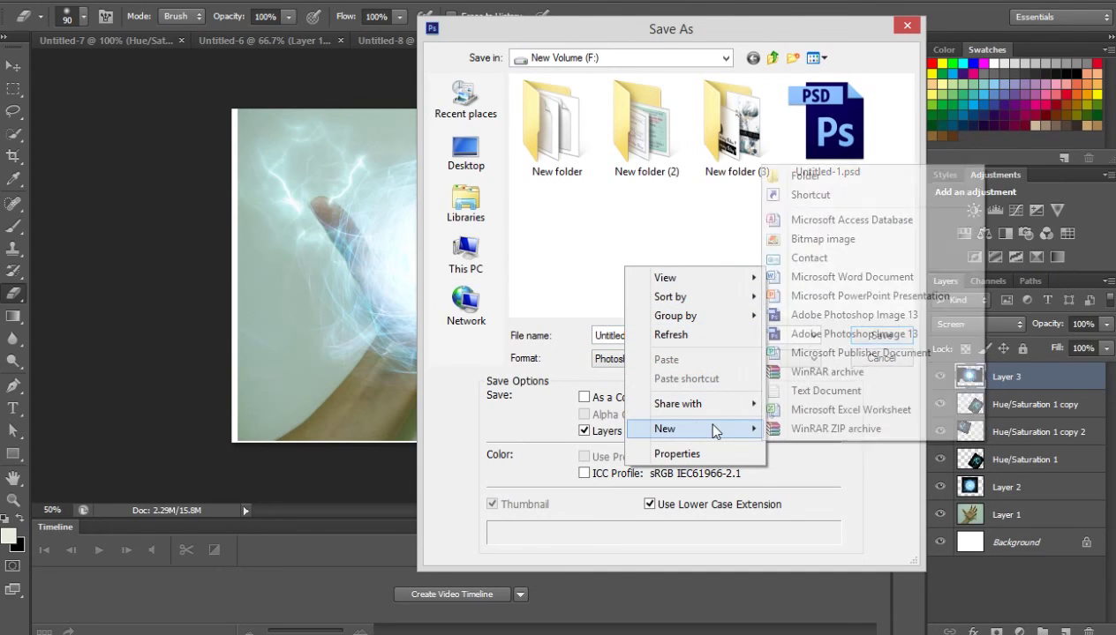
click(799, 177)
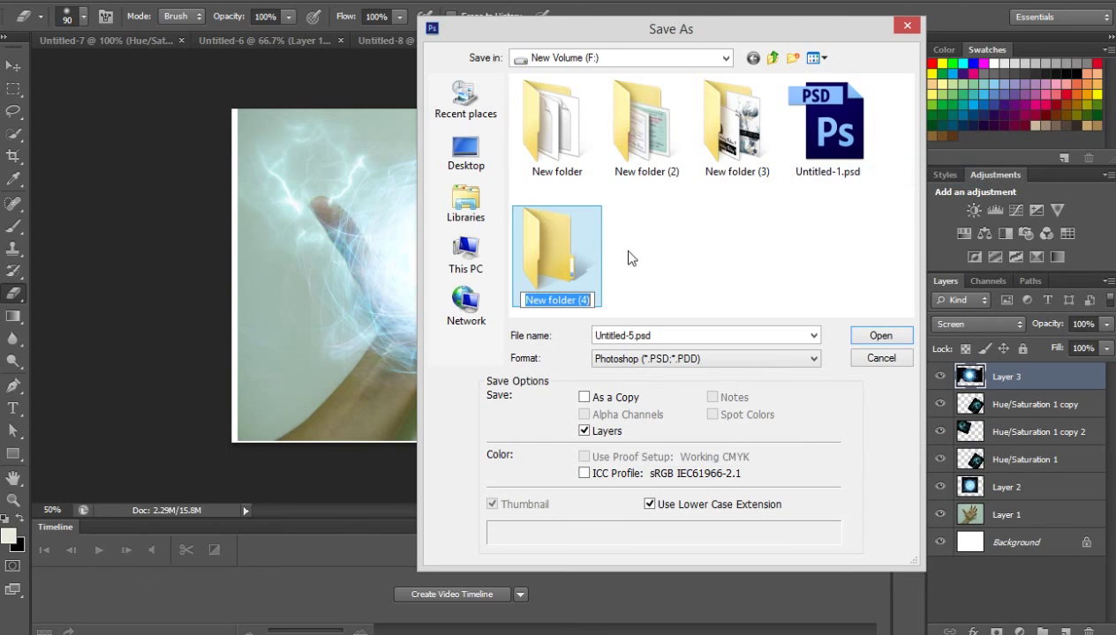
click(465, 256)
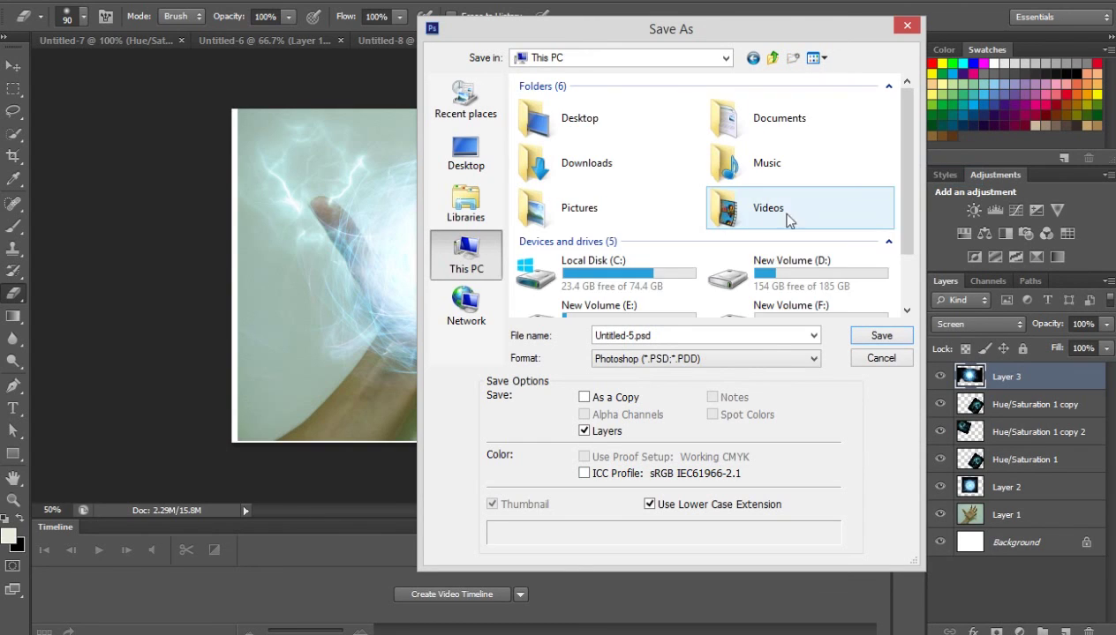
scroll(788, 281, down, 2)
double_click(776, 242)
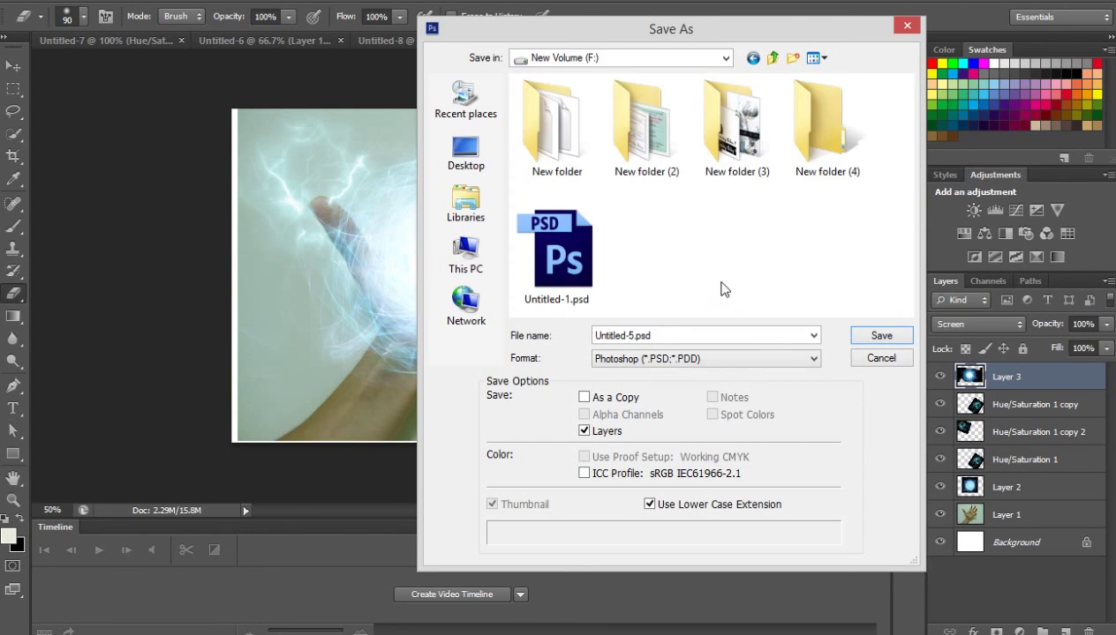
right_click(701, 282)
click(650, 266)
double_click(822, 159)
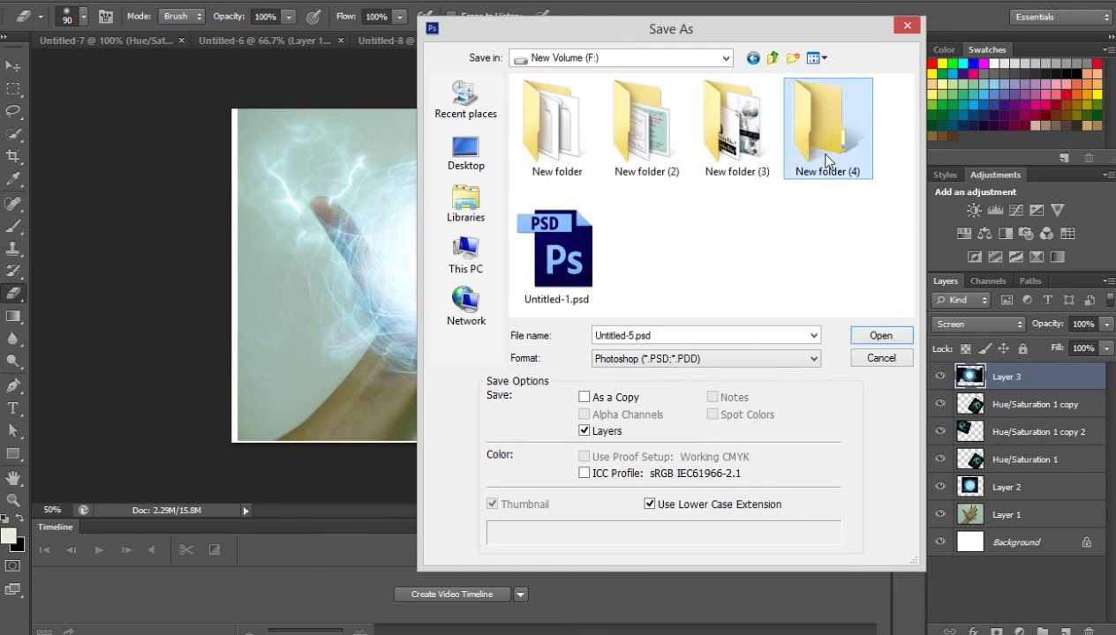
- Save the image as Untitled-5.jpg in JPEG format at maximum quality 12
click(712, 358)
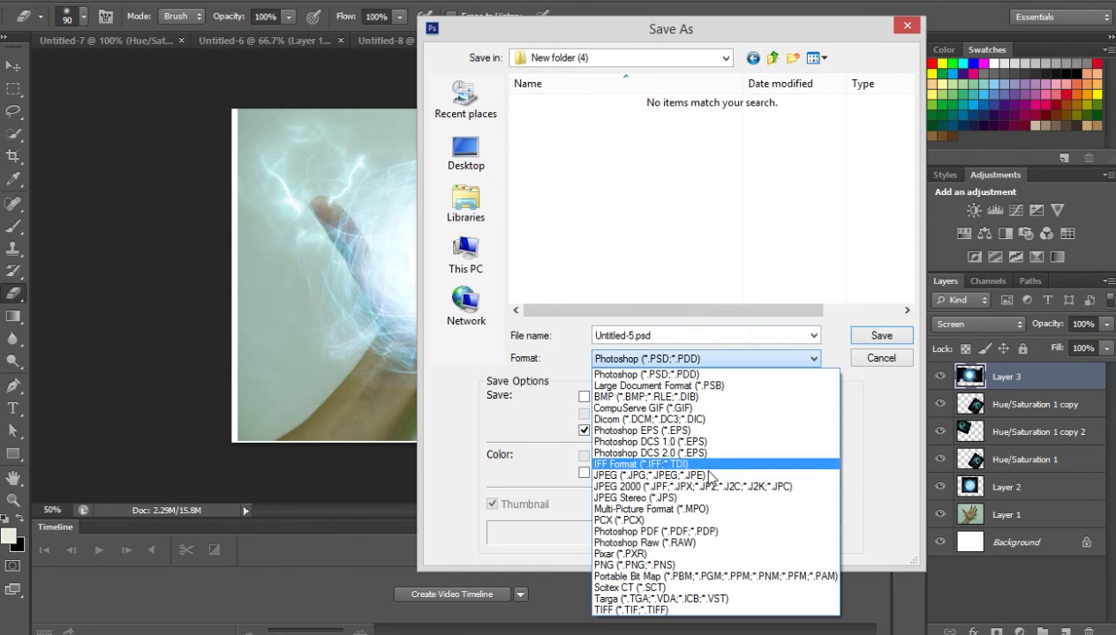
click(697, 473)
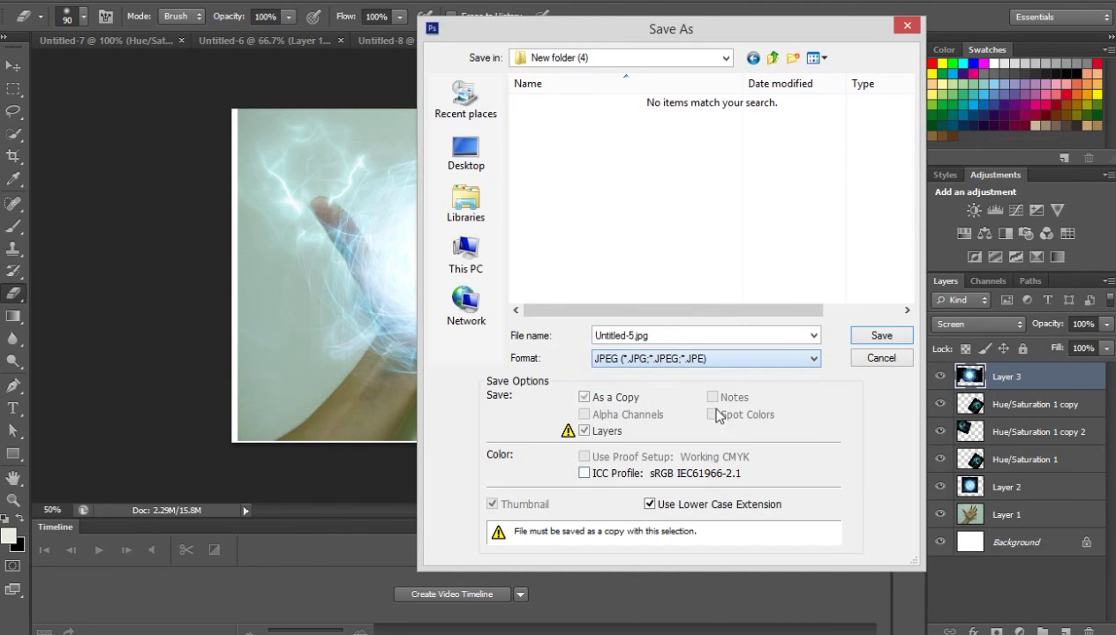
click(873, 337)
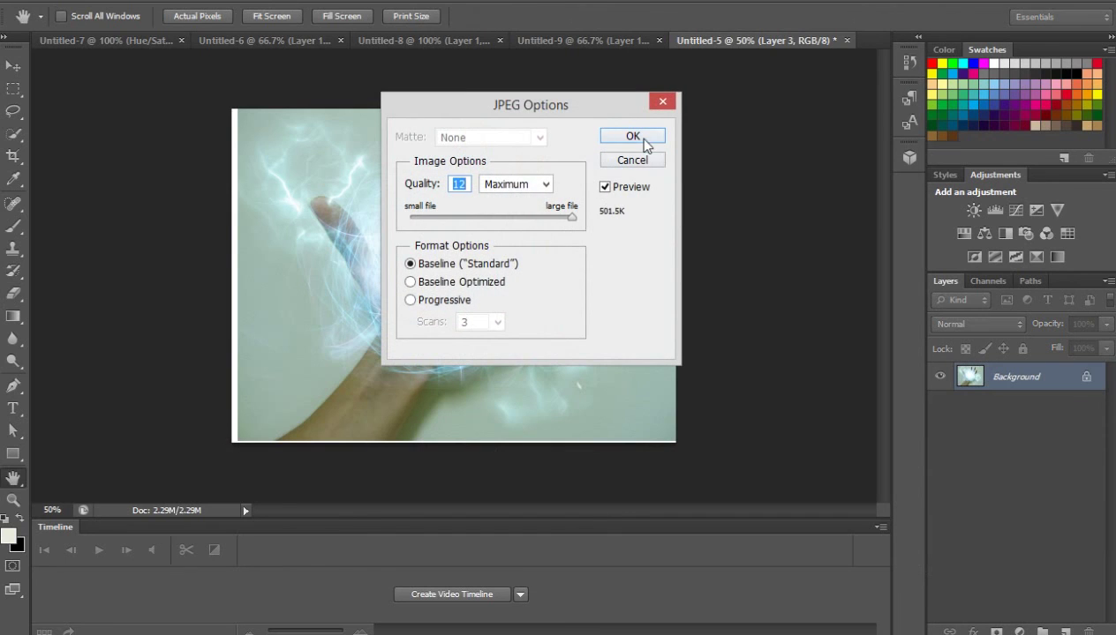
click(645, 145)
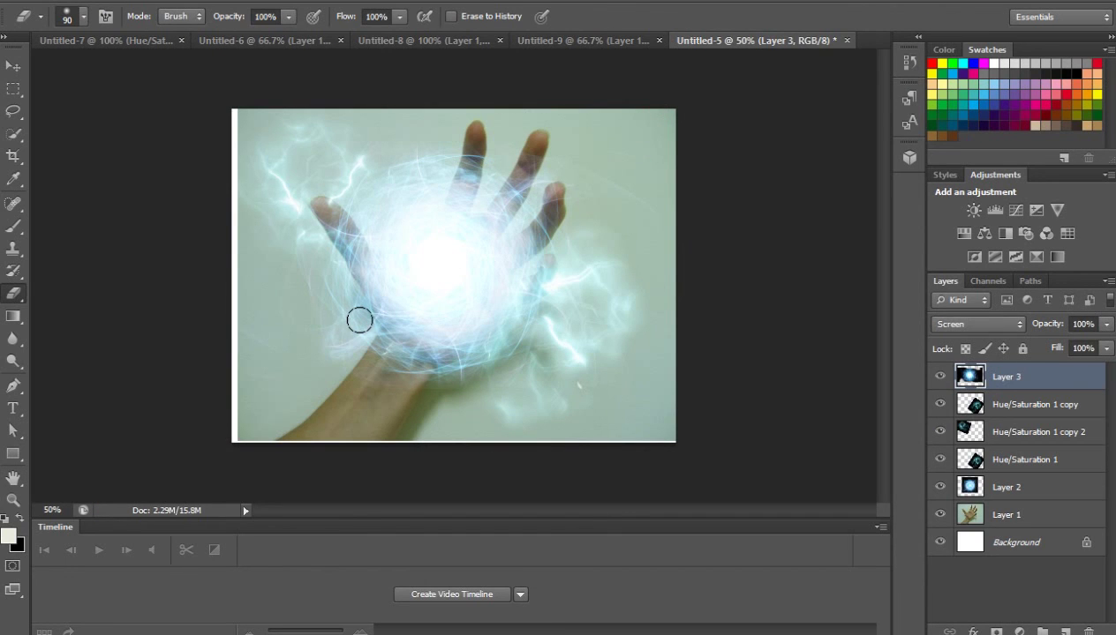